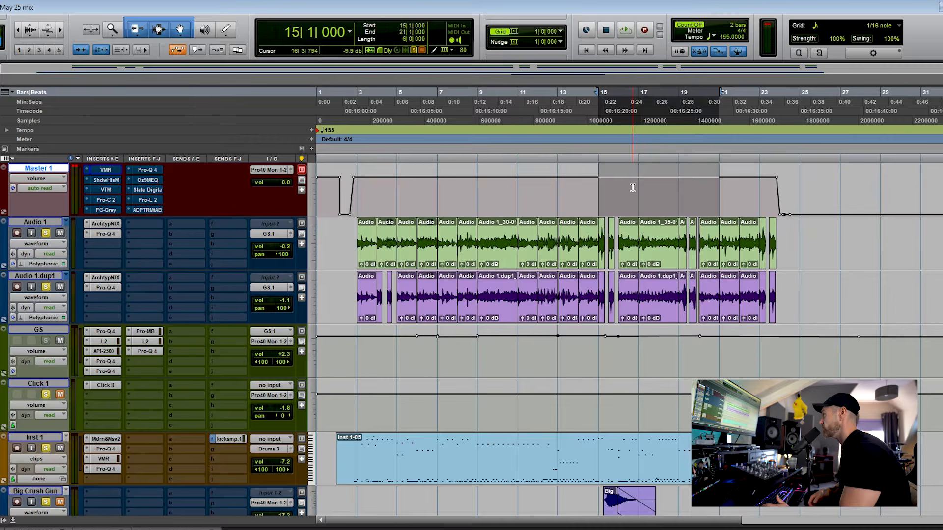
# Step: Play bars 15 to 21 with the Master 1 inserts bypassed and again with them active to compare the mix
pyautogui.press('space')
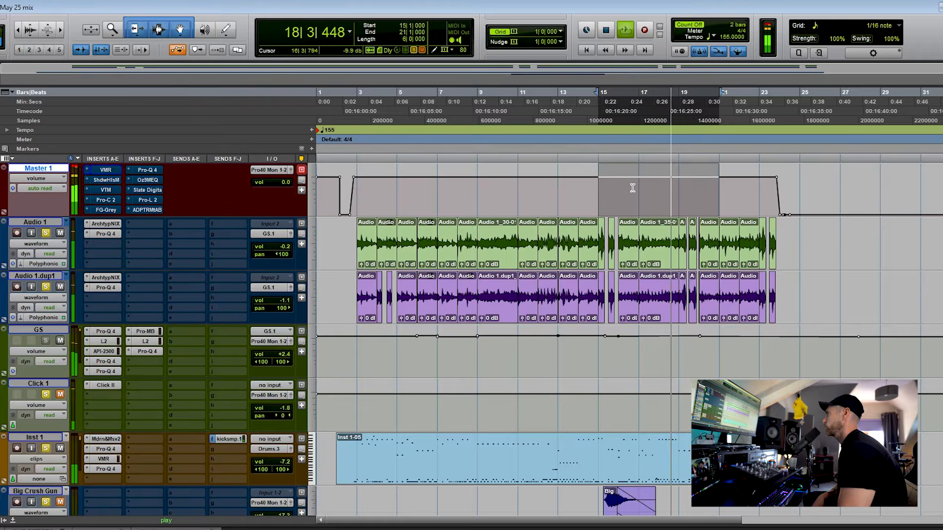
pyautogui.press('space')
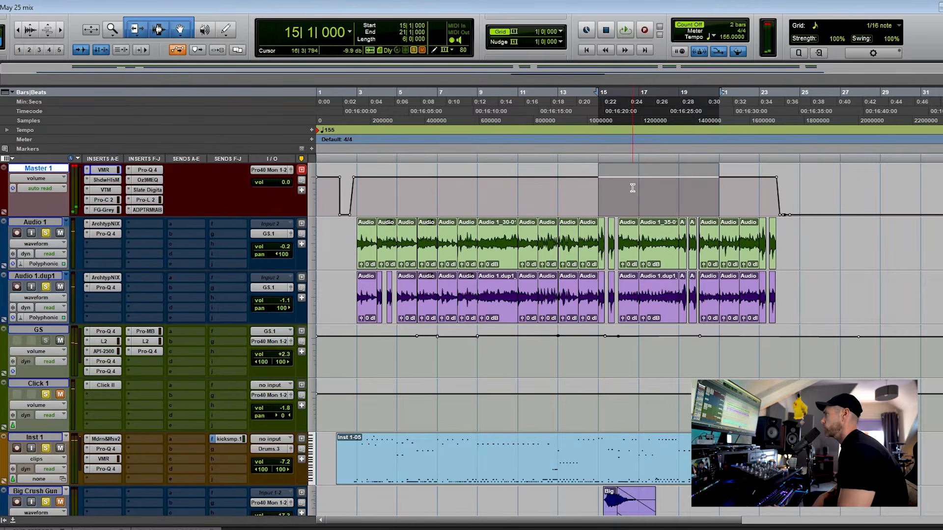
pyautogui.press('space')
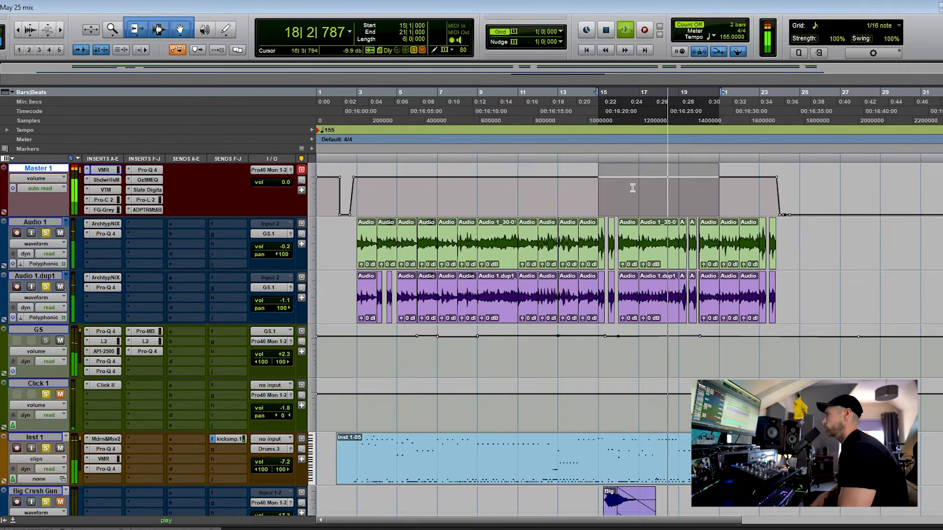
pyautogui.press('space')
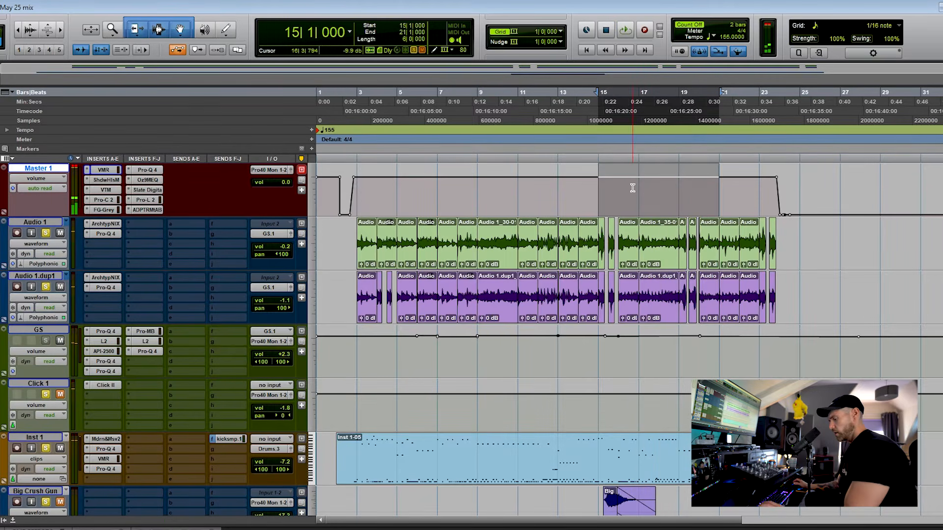
pyautogui.hotkey('shift', 'a')
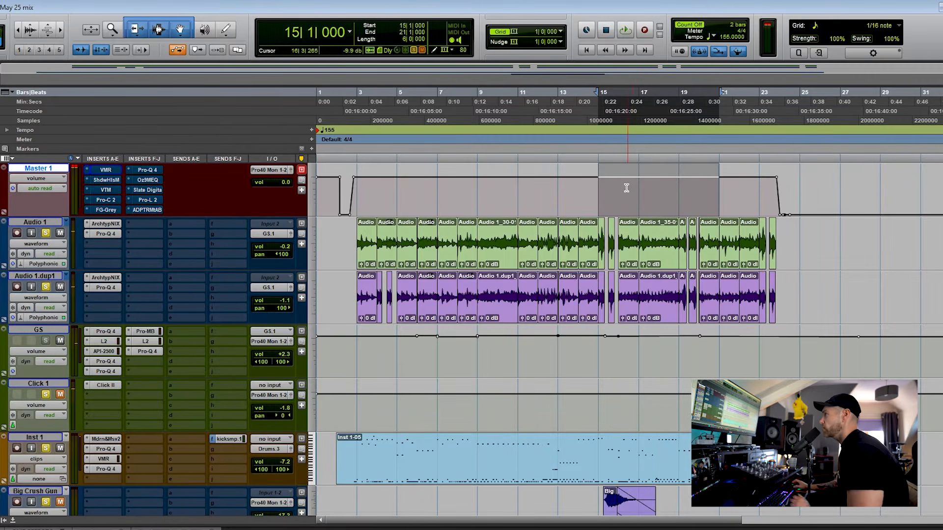
# Step: Open the Virtual Mix Rack insert on Master 1 and take it out of bypass
pyautogui.click(104, 172)
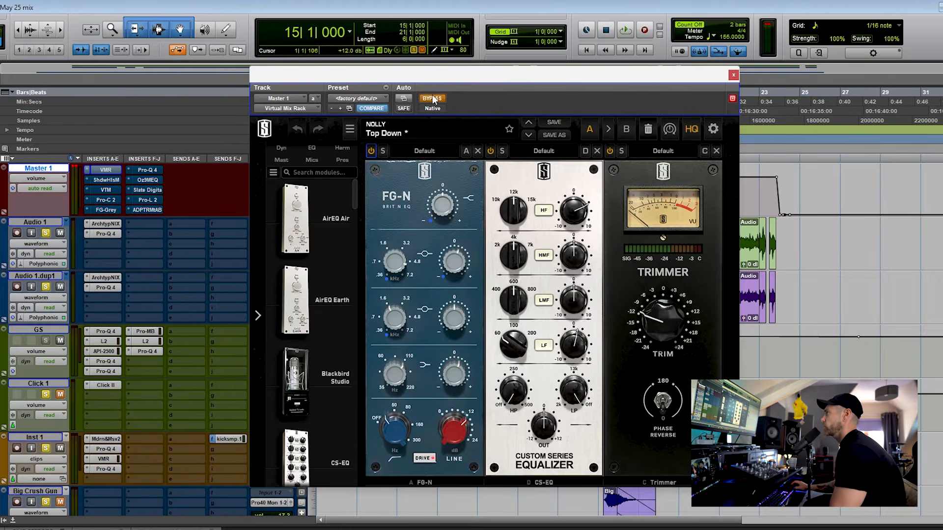
pyautogui.click(434, 100)
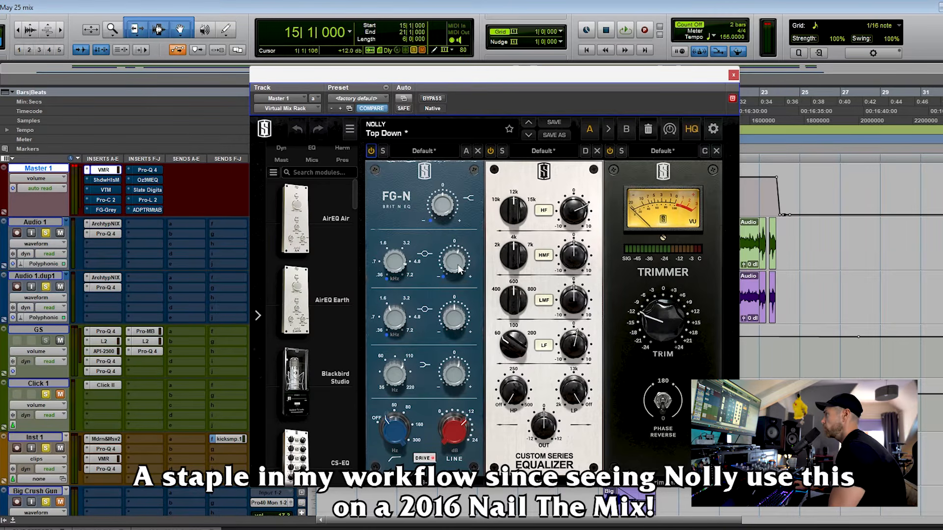
# Step: Examine the Virtual Mix Rack's FG-N band and high-pass filter, Custom Series Equalizer high and low bands, and Trimmer settings
pyautogui.moveTo(399, 258)
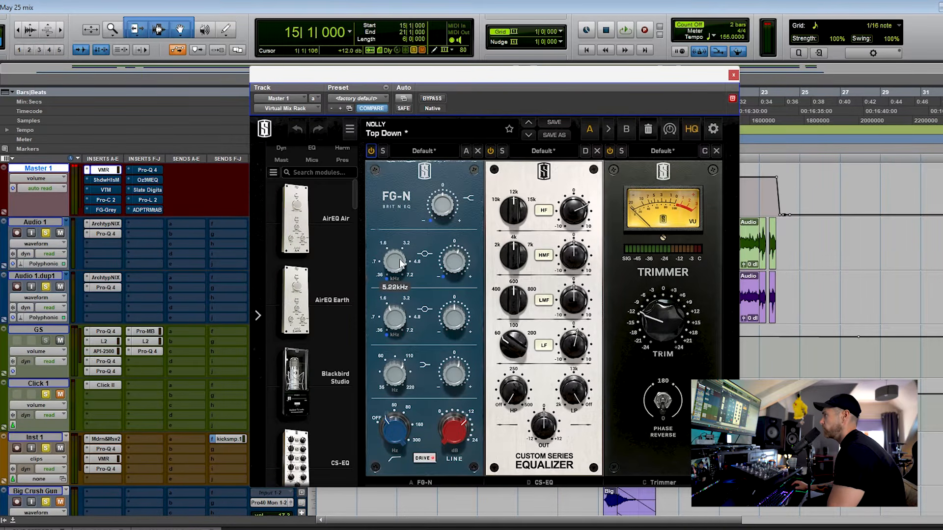
pyautogui.moveTo(453, 379)
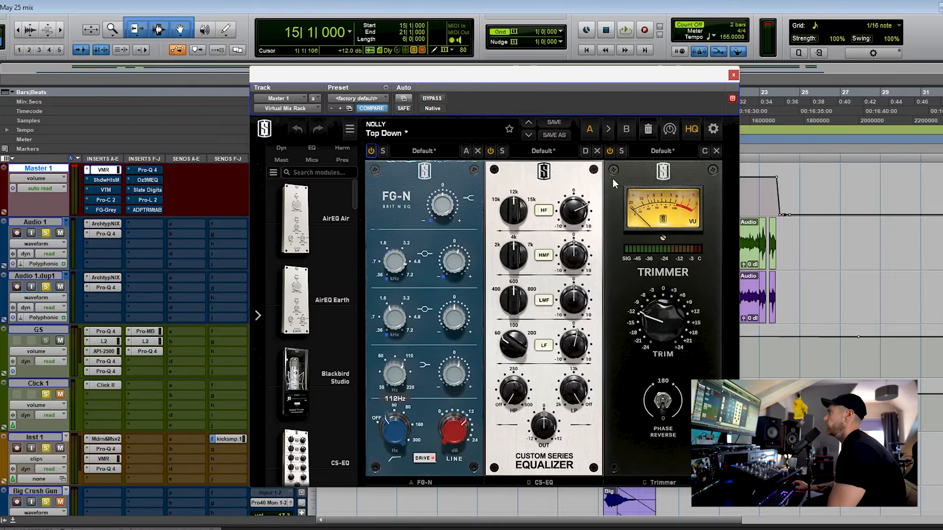
pyautogui.moveTo(400, 431)
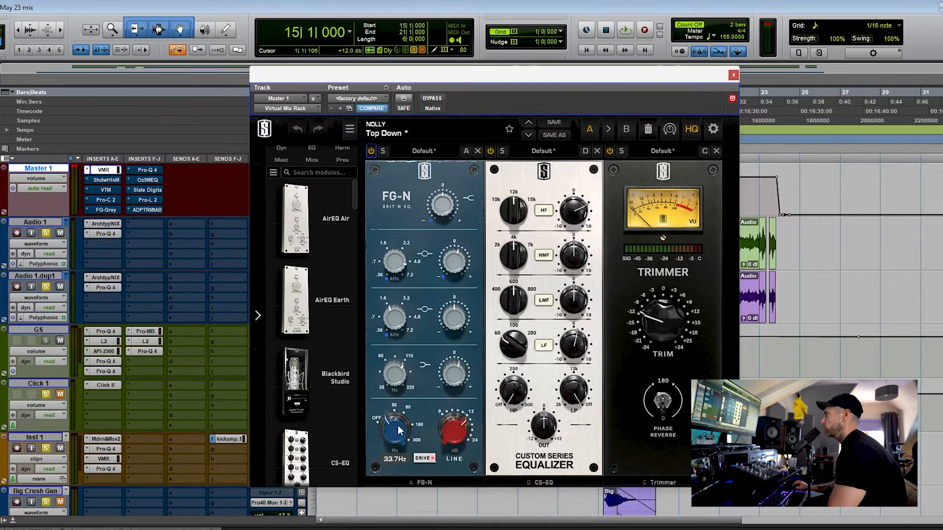
pyautogui.click(398, 428)
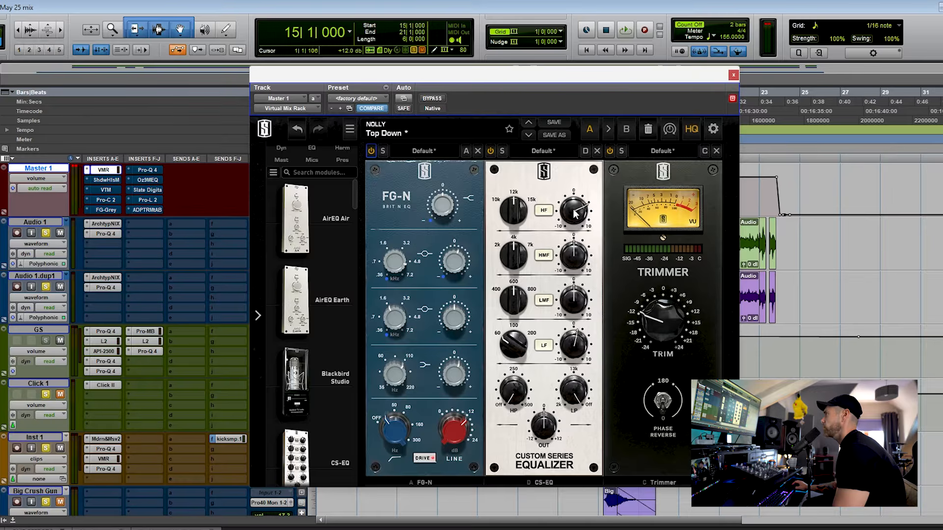
pyautogui.moveTo(576, 212)
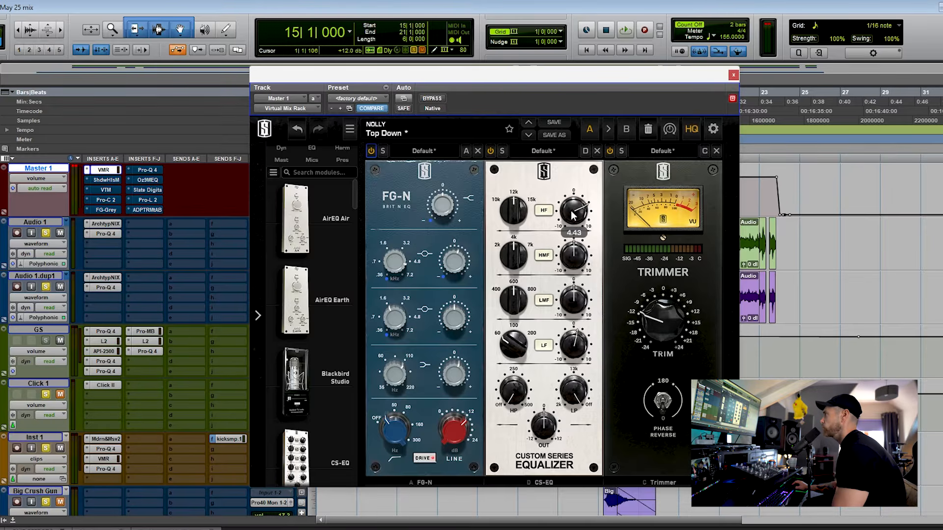
pyautogui.moveTo(509, 216)
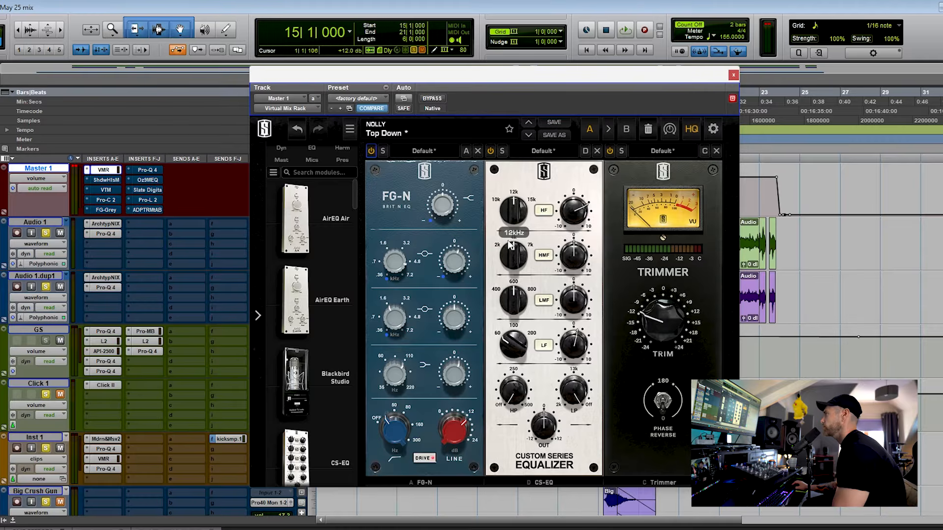
pyautogui.moveTo(509, 354)
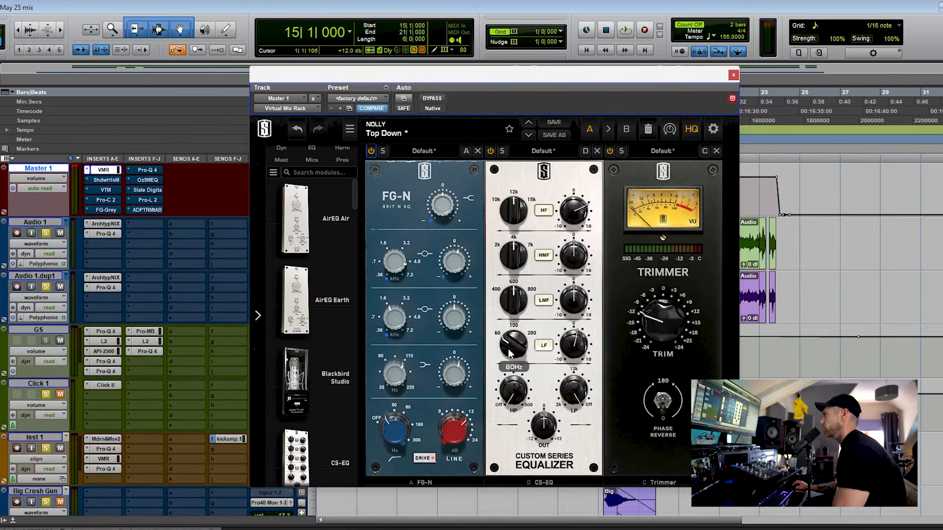
pyautogui.moveTo(574, 348)
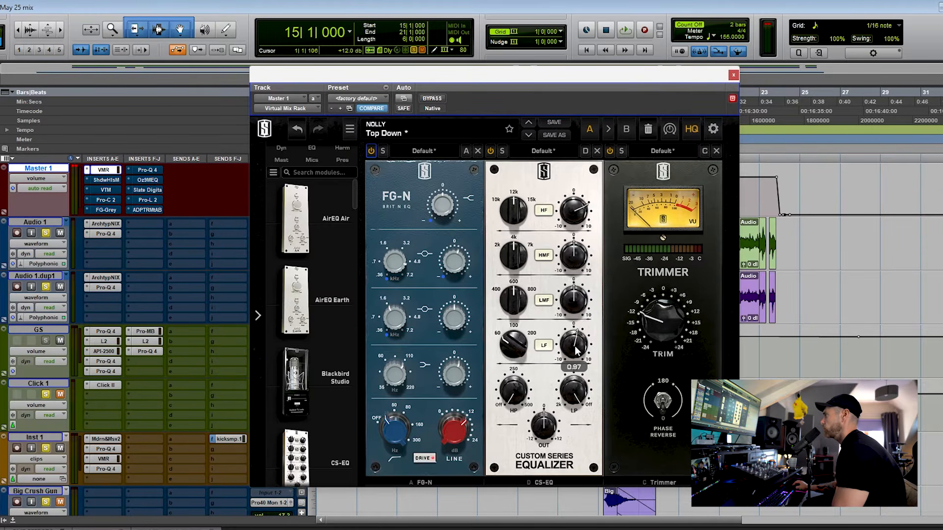
pyautogui.moveTo(642, 327)
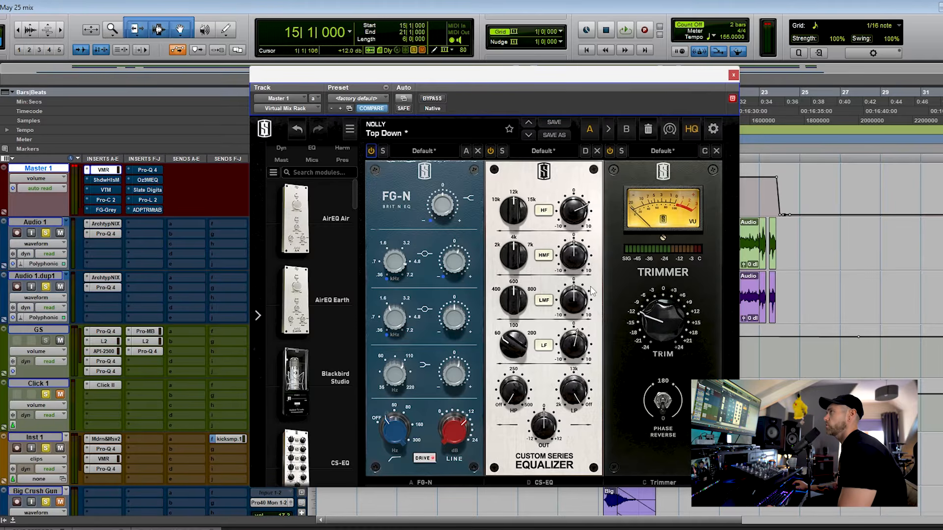
# Step: Audition bars 15 to 21 while bypassing and re-enabling the Virtual Mix Rack on Master 1
pyautogui.press('space')
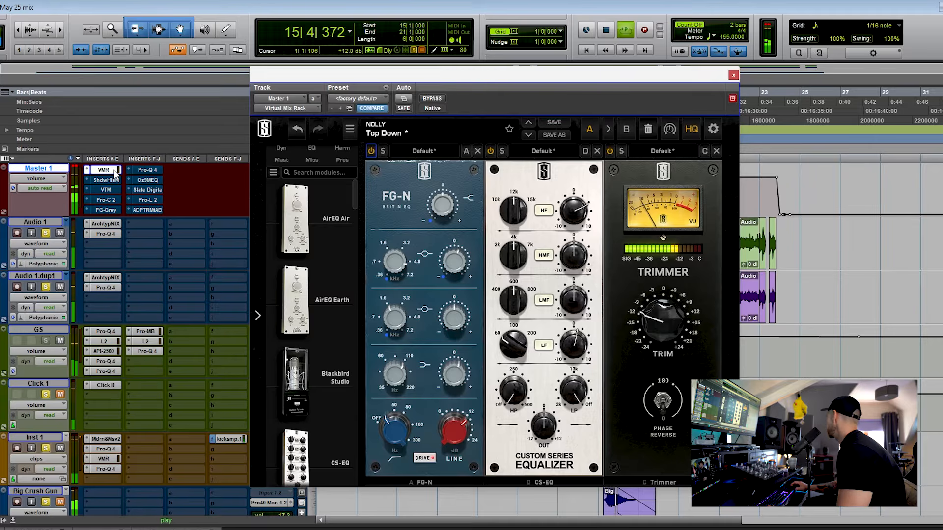
pyautogui.rightClick(115, 172)
pyautogui.click(118, 174)
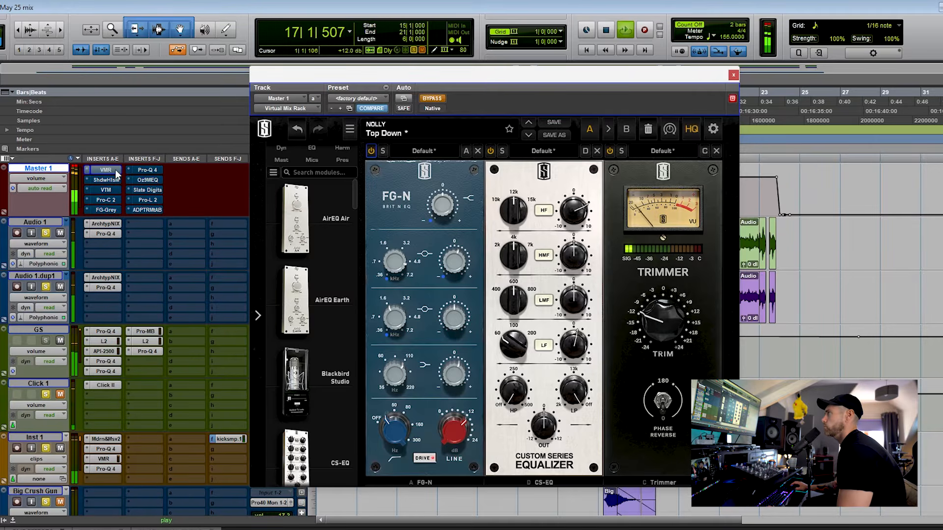
pyautogui.rightClick(117, 173)
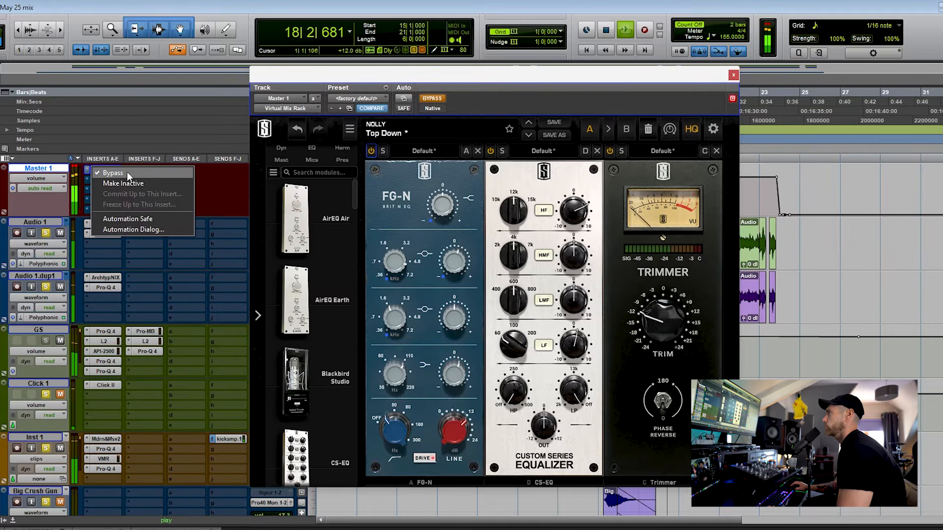
pyautogui.click(127, 172)
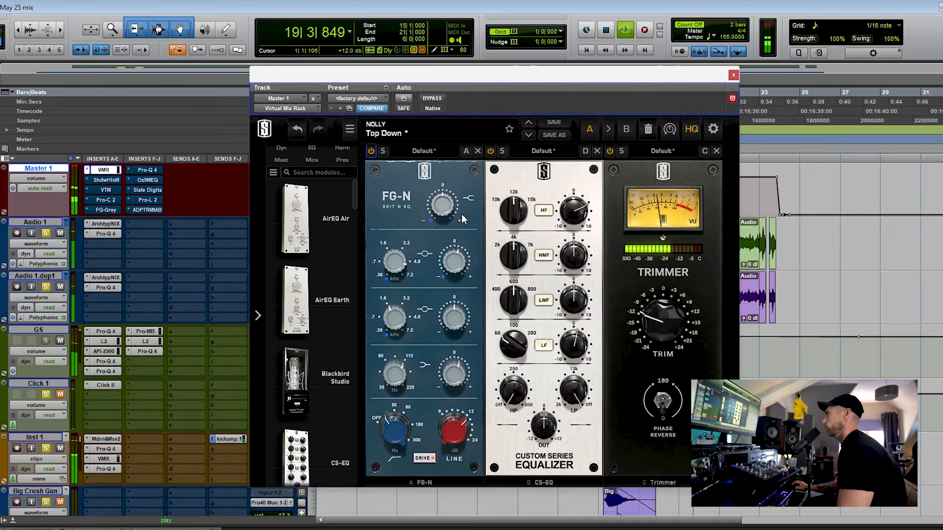
pyautogui.press('space')
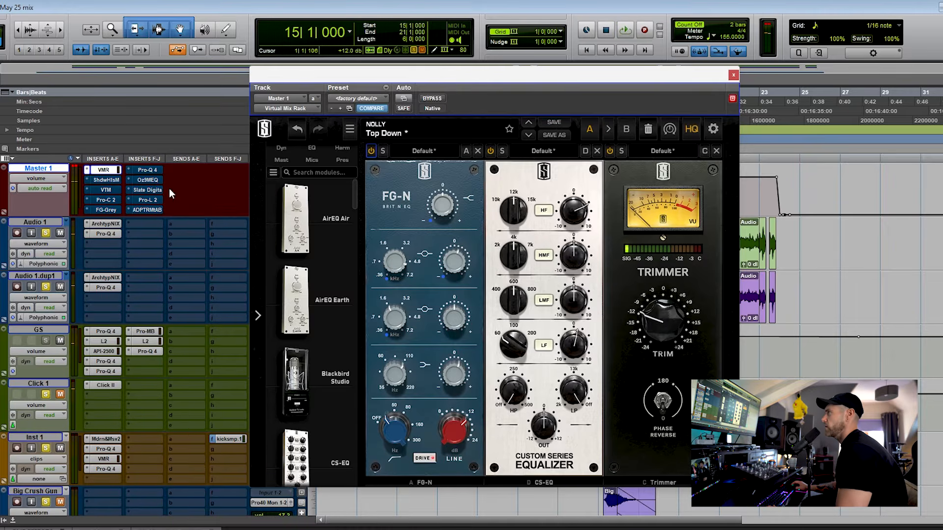
# Step: Activate the Shadow Hills Mastering Compressor on Master 1 and audition bars 15 to 21 through it
pyautogui.click(105, 180)
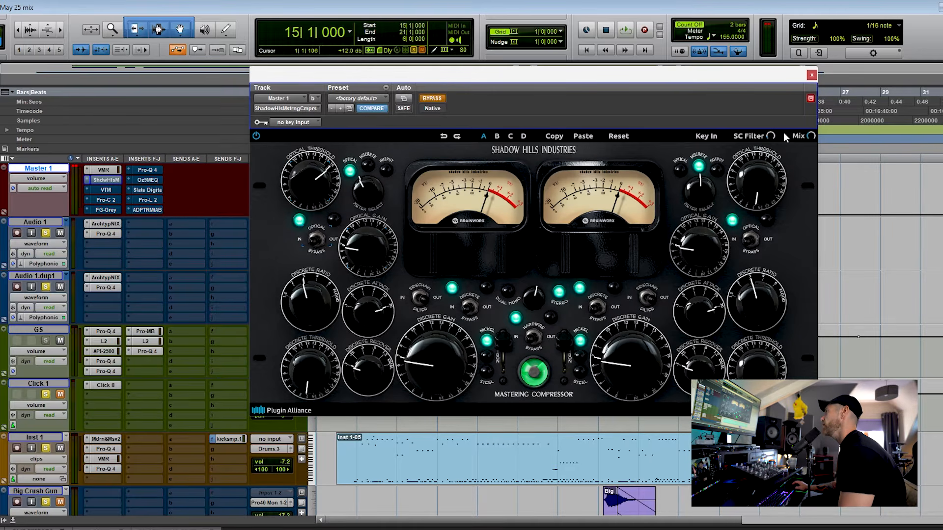
pyautogui.click(432, 98)
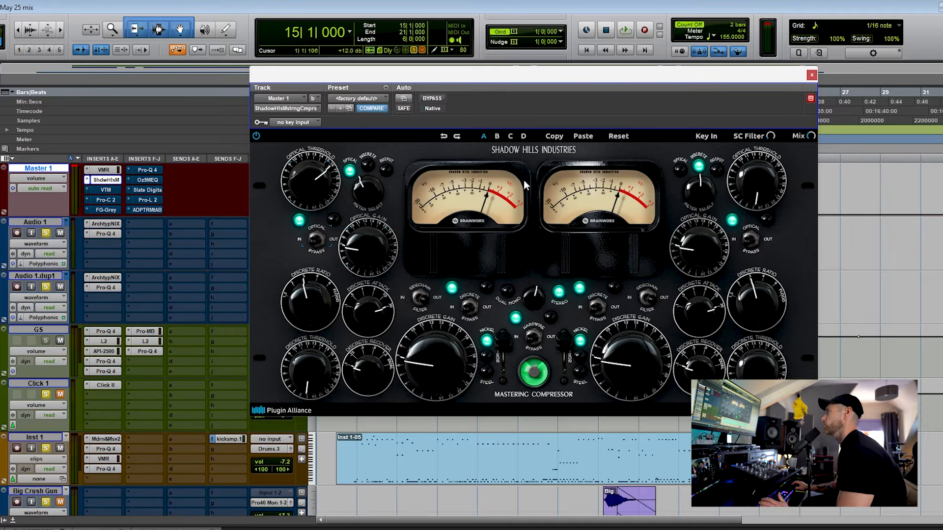
pyautogui.press('space')
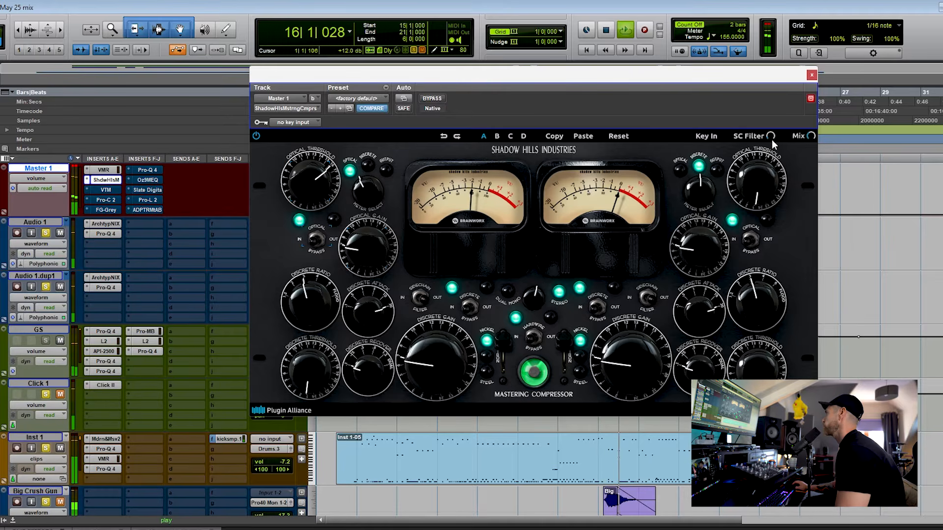
pyautogui.moveTo(811, 139)
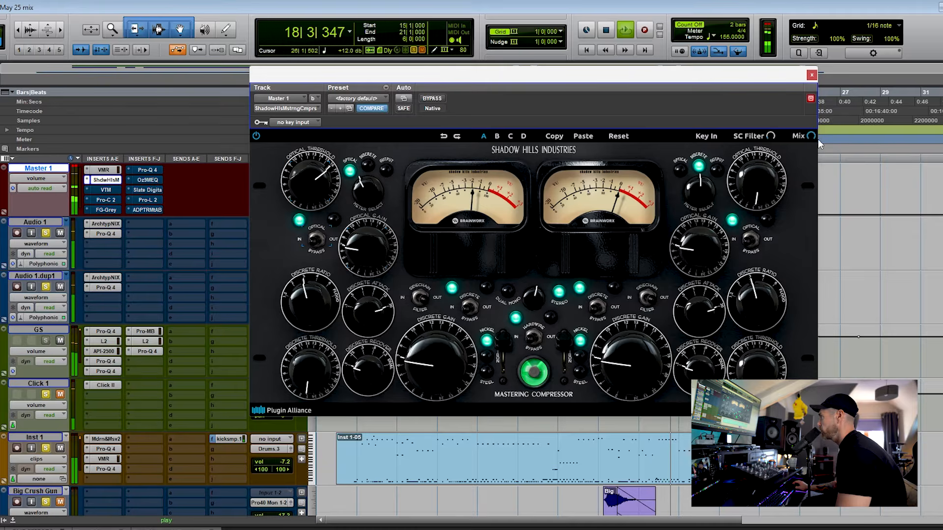
pyautogui.moveTo(809, 137); pyautogui.dragTo(803, 188)
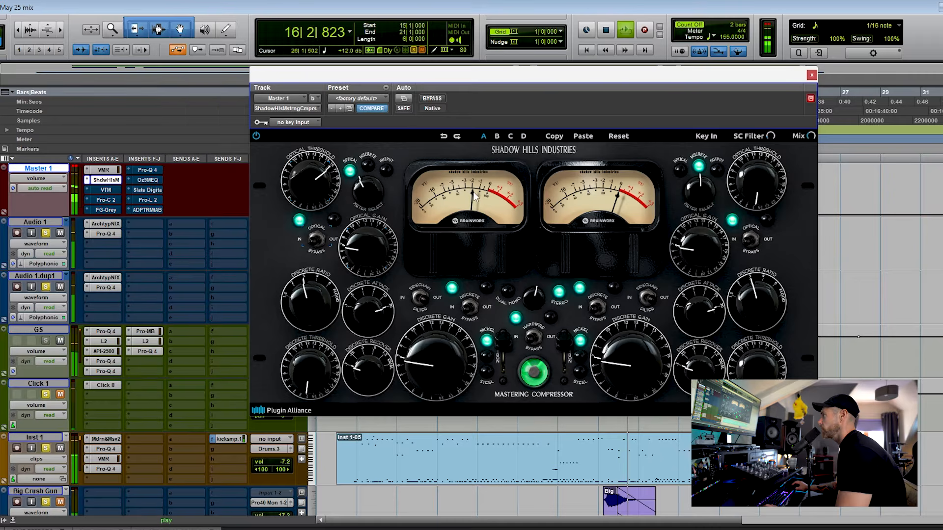
pyautogui.press('space')
# Step: Take the Virtual Tape Machines insert on Master 1 out of bypass and open its window
pyautogui.rightClick(105, 190)
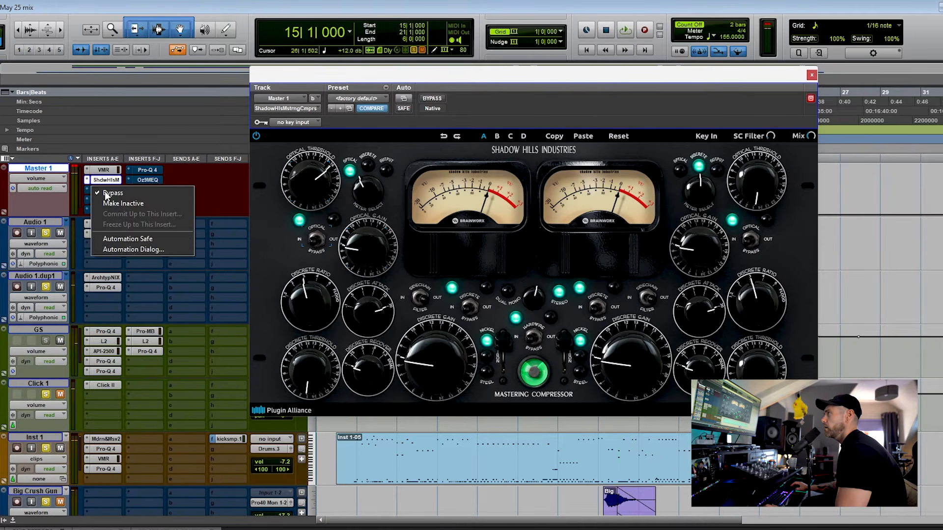
pyautogui.click(105, 194)
pyautogui.click(111, 190)
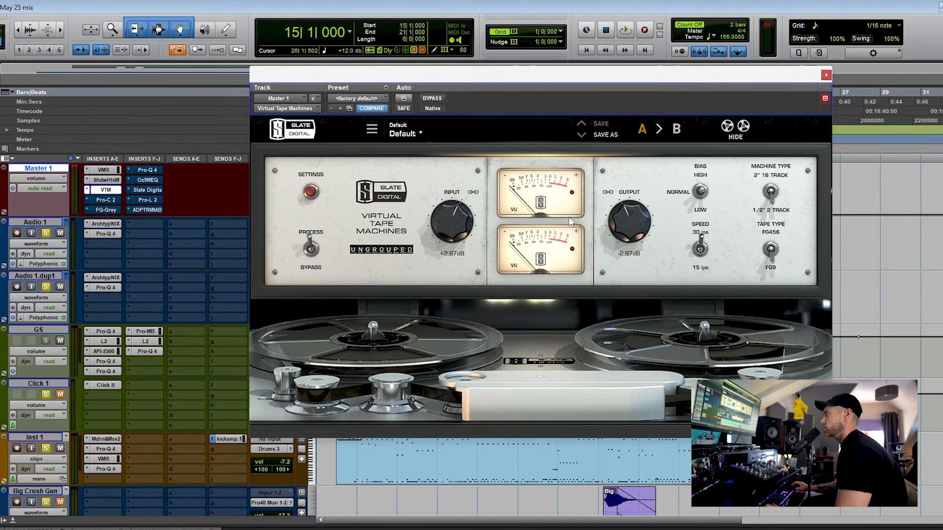
# Step: Audition bars 15 to 21 while bypassing and re-enabling Virtual Tape Machines
pyautogui.press('space')
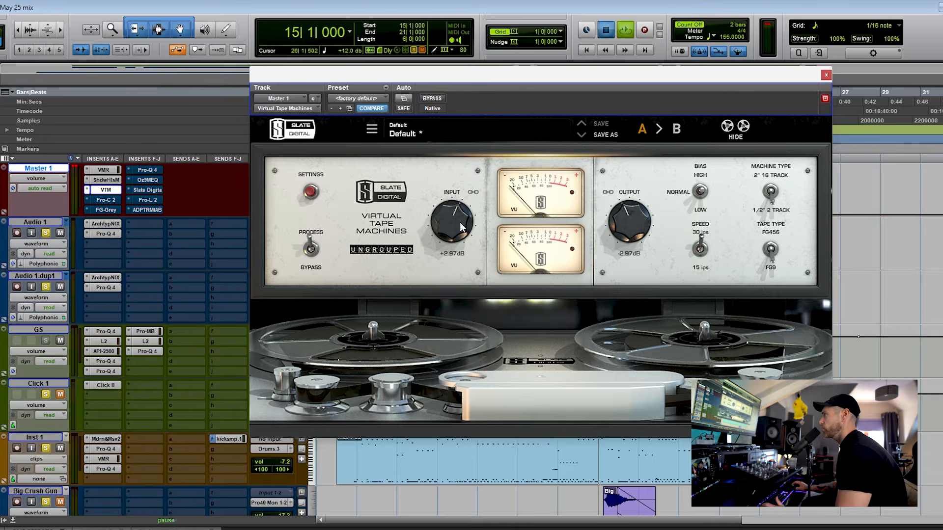
pyautogui.click(432, 99)
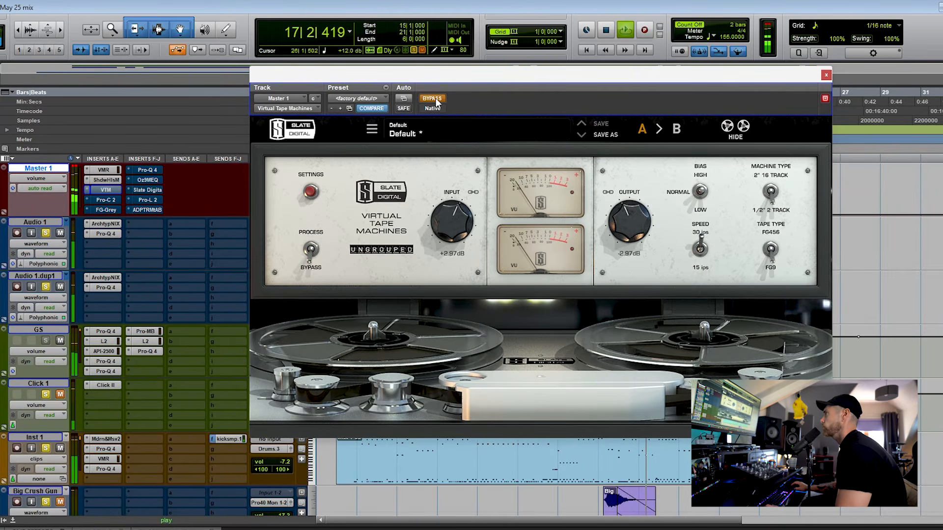
pyautogui.click(432, 99)
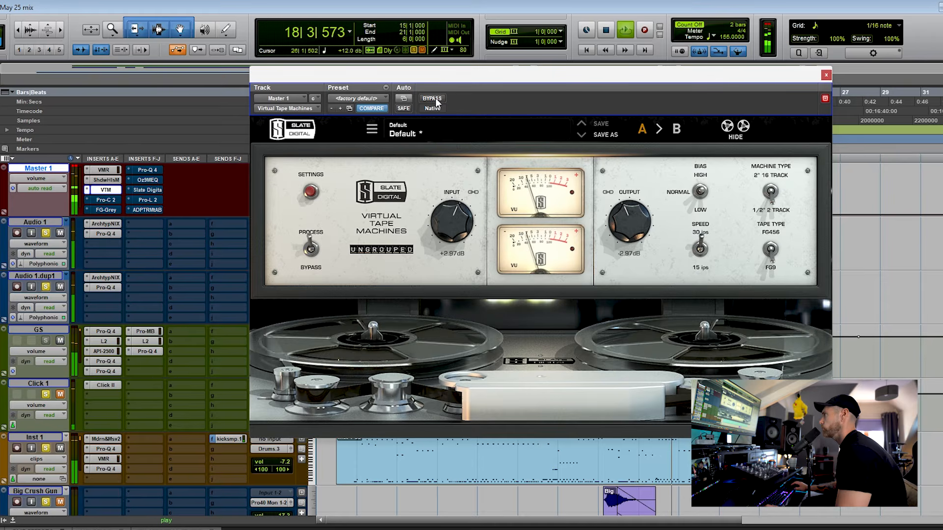
pyautogui.press('space')
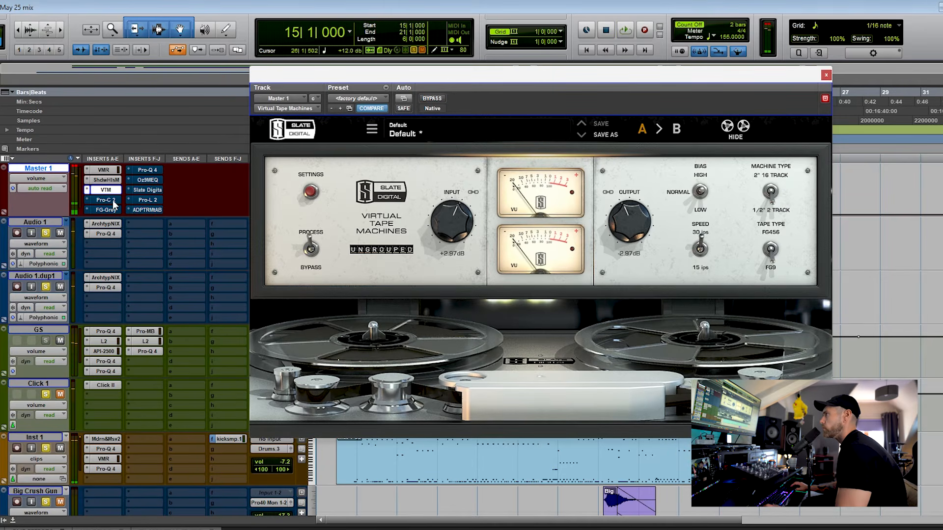
# Step: Open the FabFilter Pro-C 2 insert on Master 1 and examine its style, attack and release settings
pyautogui.click(112, 200)
pyautogui.moveTo(439, 76); pyautogui.dragTo(463, 96)
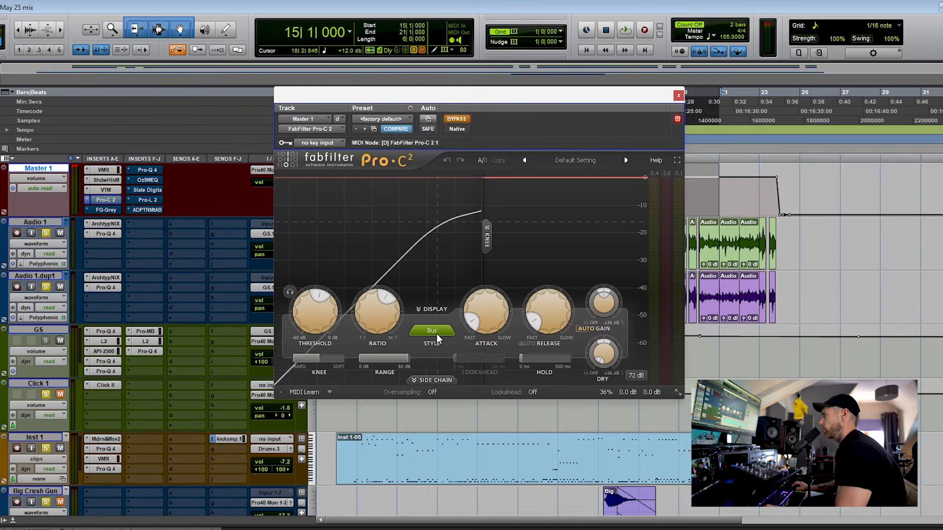
pyautogui.moveTo(483, 333)
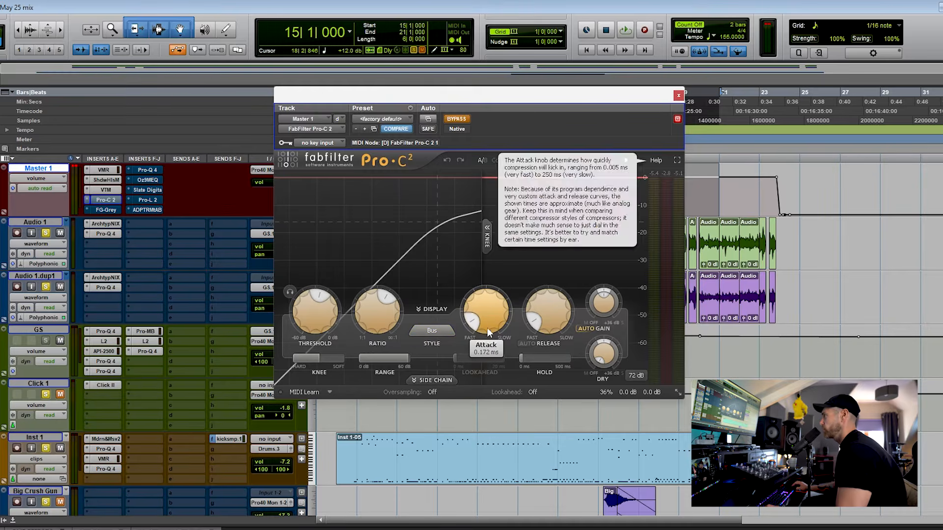
pyautogui.moveTo(555, 333)
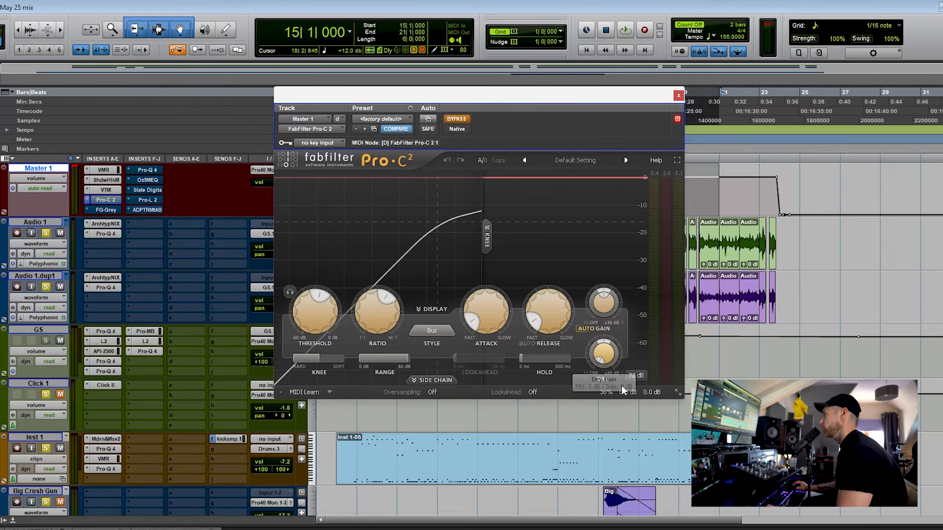
# Step: Take FabFilter Pro-C 2 on Master 1 out of bypass while auditioning bars 15 to 21
pyautogui.moveTo(618, 391)
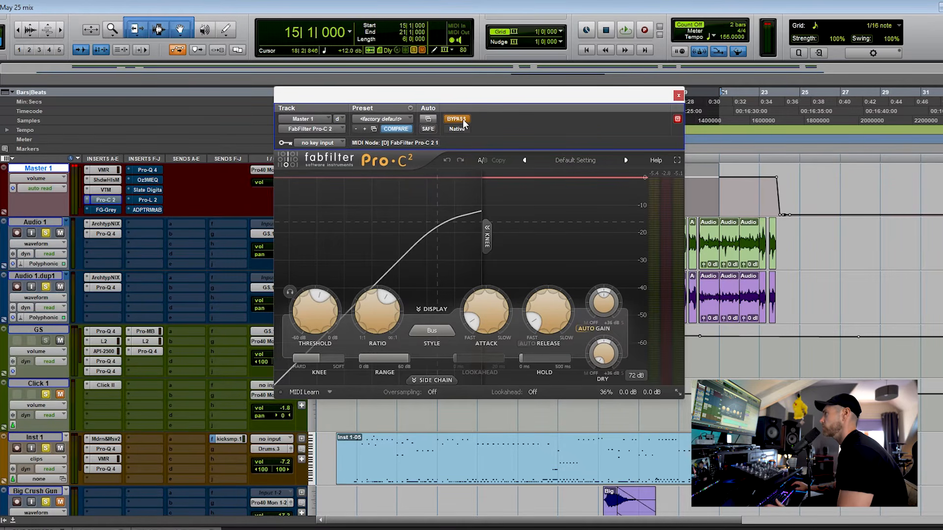
pyautogui.press('space')
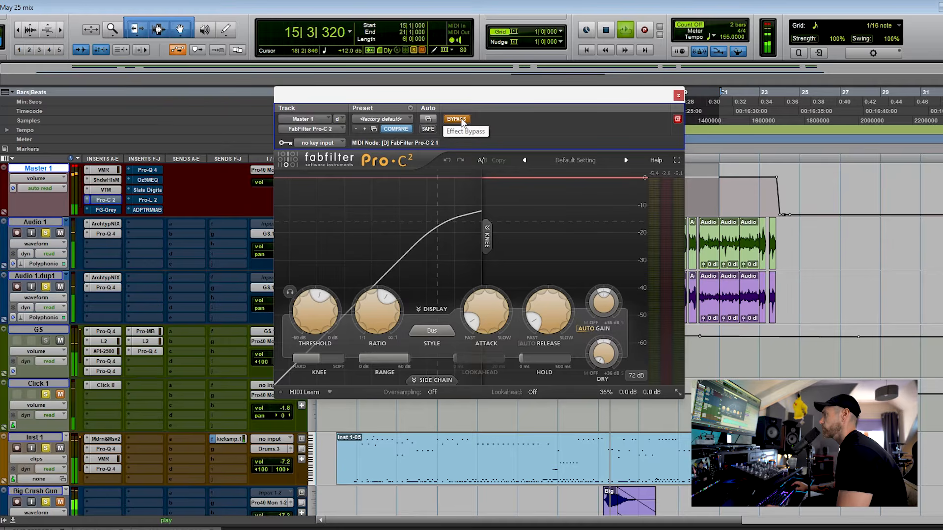
pyautogui.click(456, 119)
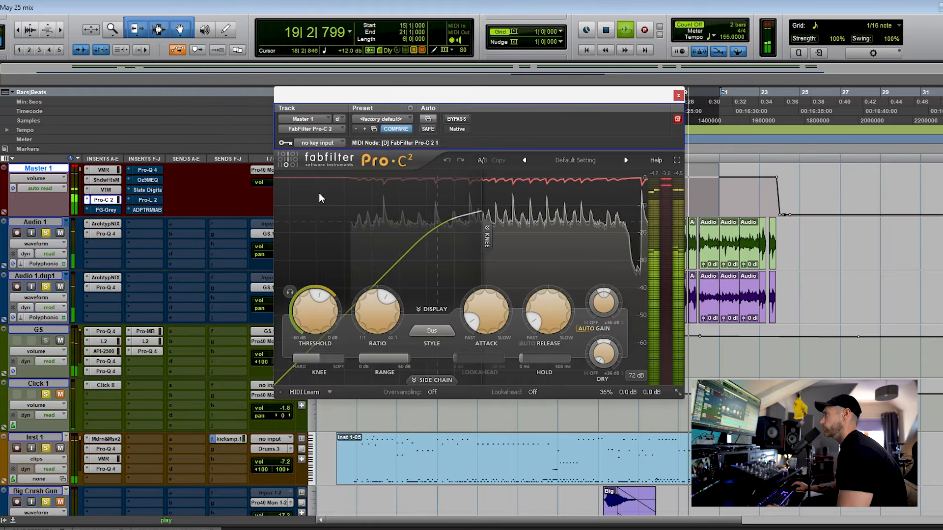
pyautogui.press('space')
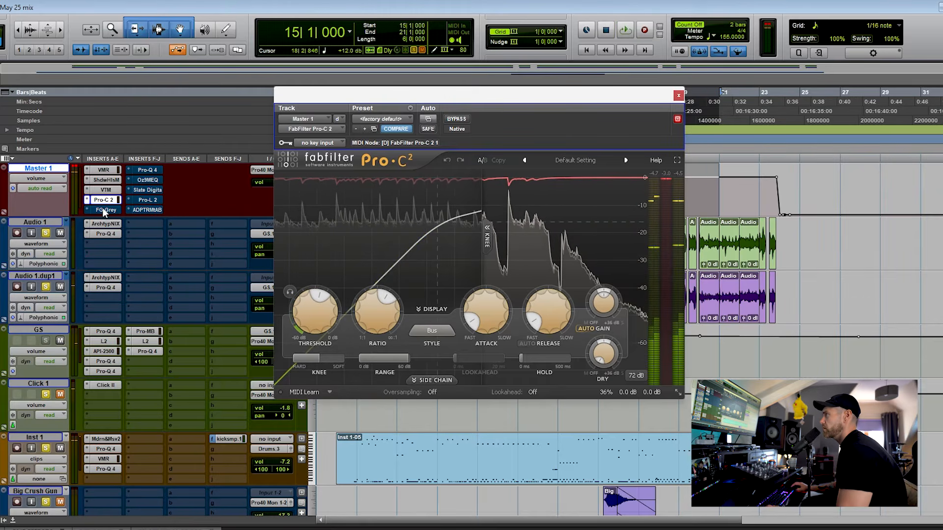
# Step: Open the FG-Grey compressor on Master 1, review its settings, and take it out of bypass while auditioning bars 15 to 21
pyautogui.click(104, 210)
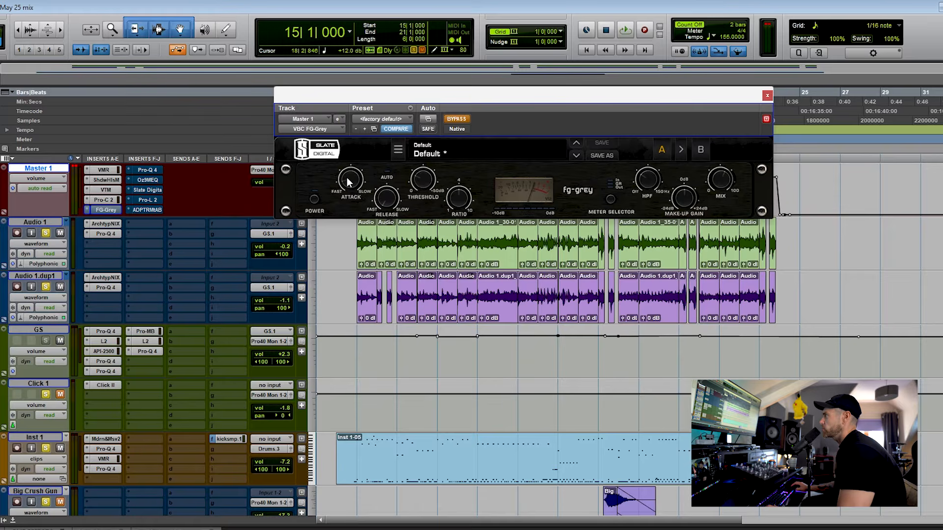
pyautogui.moveTo(395, 201)
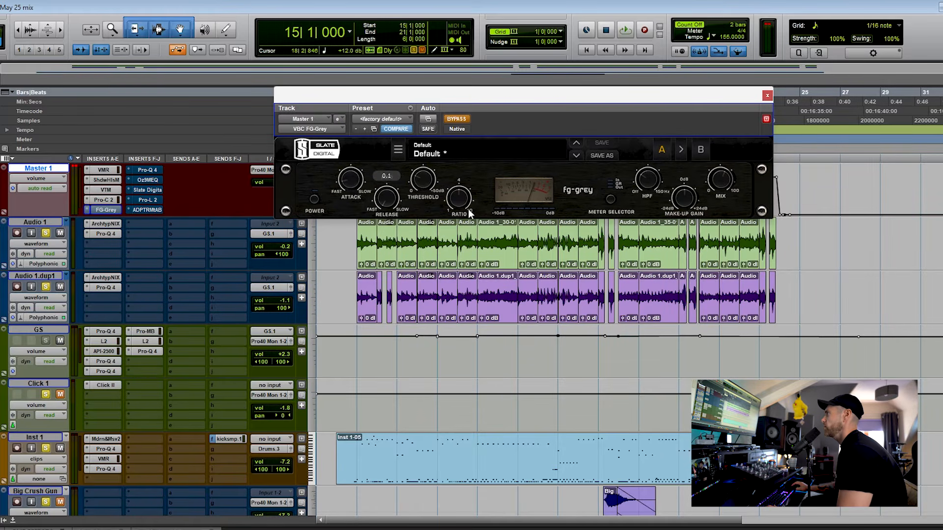
pyautogui.moveTo(466, 202)
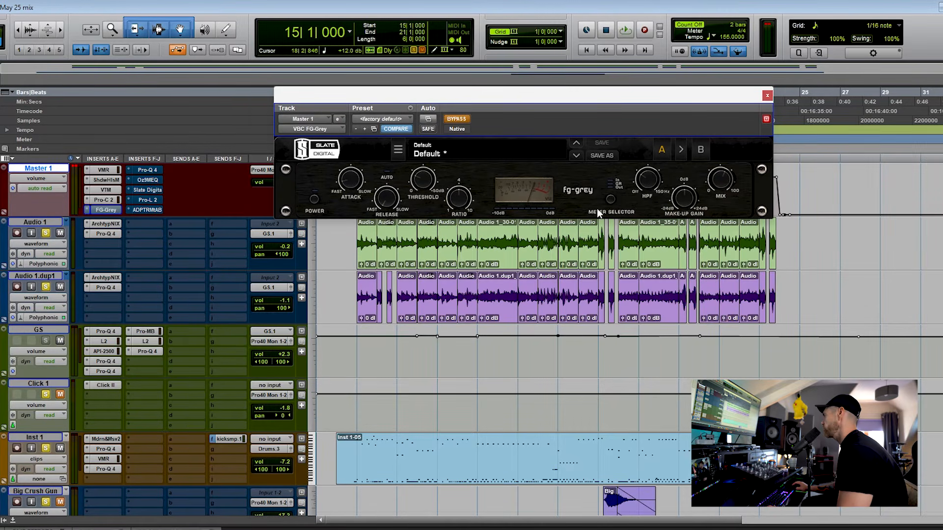
pyautogui.press('space')
pyautogui.click(456, 119)
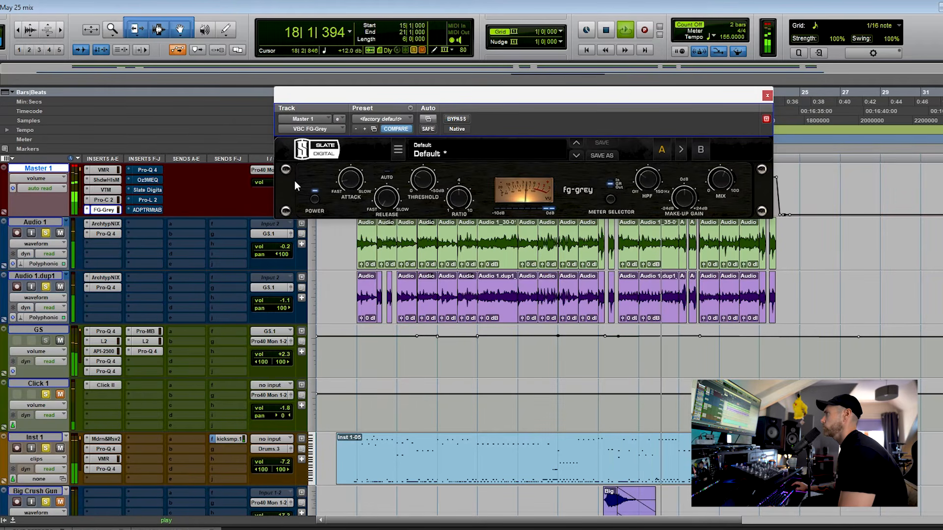
pyautogui.press('space')
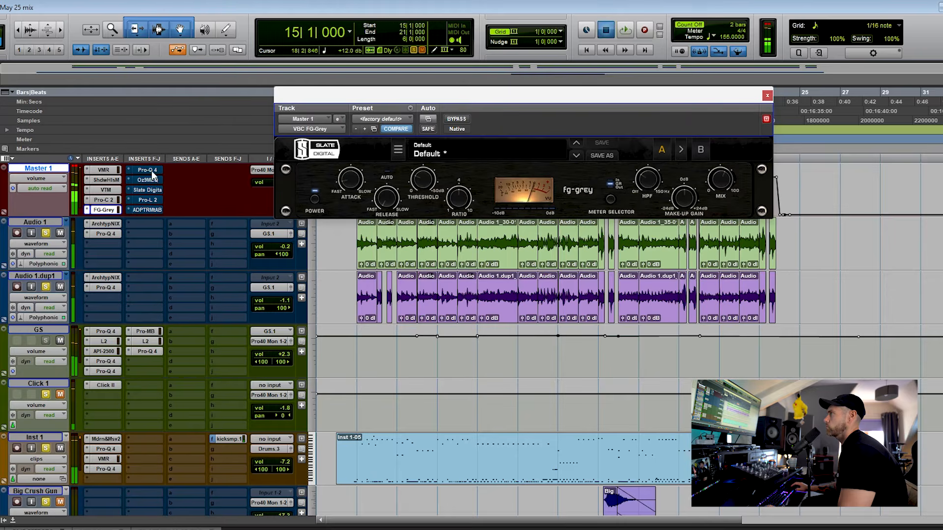
# Step: Activate the FabFilter Pro-Q 4 insert on Master 1, audition the selection through it and close its window
pyautogui.click(147, 170)
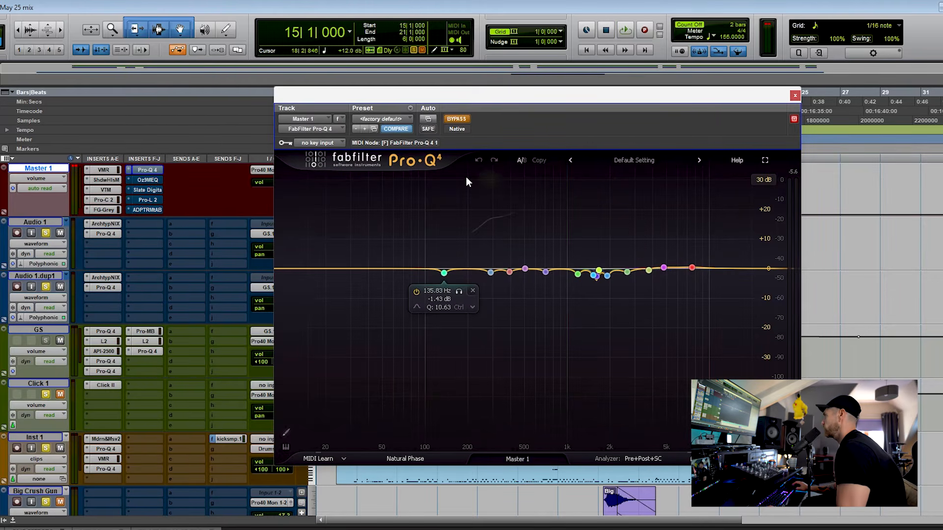
pyautogui.click(457, 119)
pyautogui.press('space')
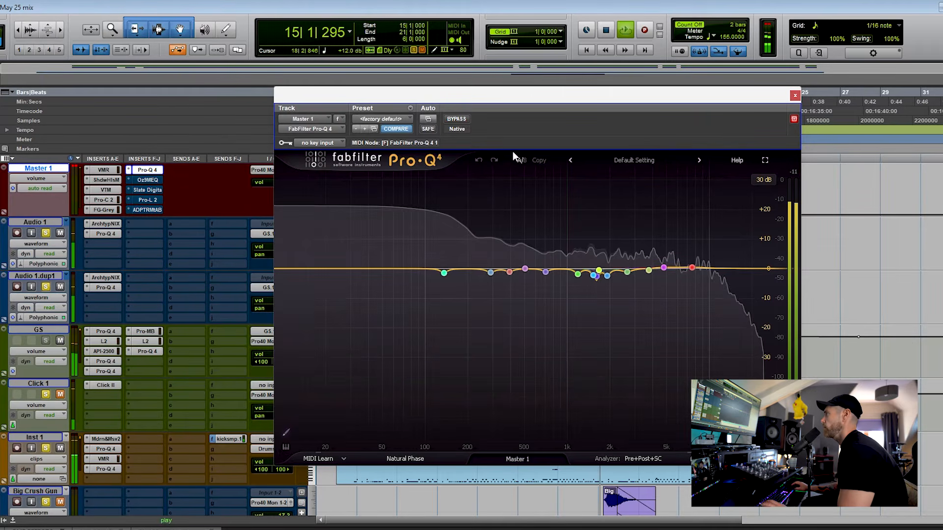
pyautogui.click(795, 97)
pyautogui.press('space')
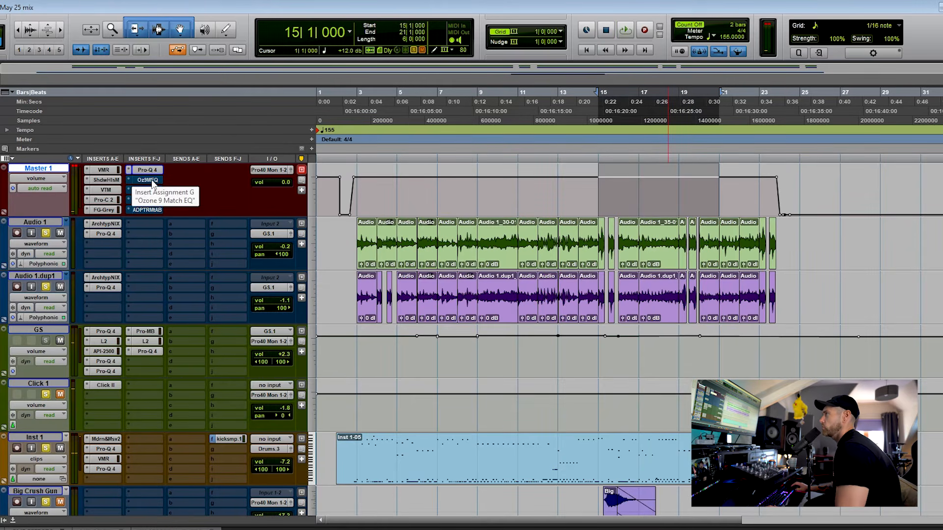
# Step: View the Ozone 9 Match EQ insert on Master 1, and take ADPTR MetricAB out of bypass and open its window
pyautogui.click(147, 180)
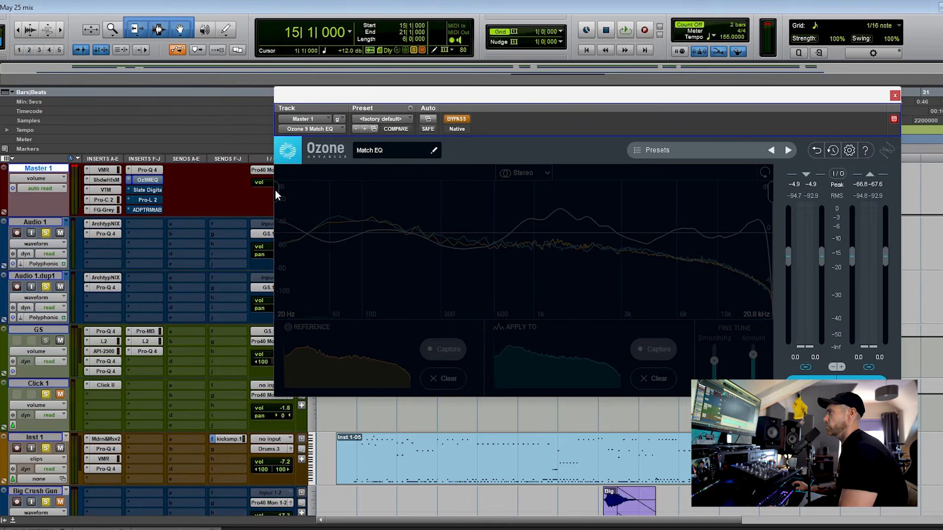
pyautogui.rightClick(149, 211)
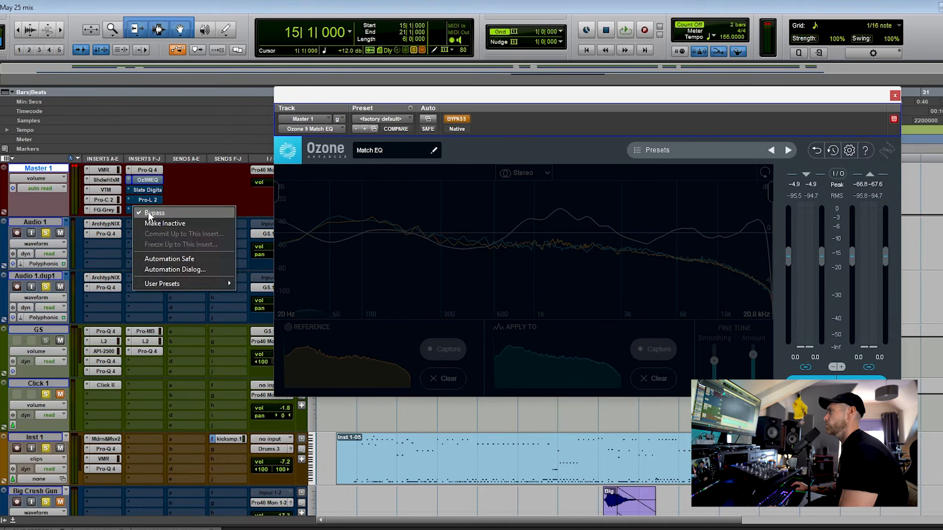
pyautogui.click(149, 212)
pyautogui.click(151, 211)
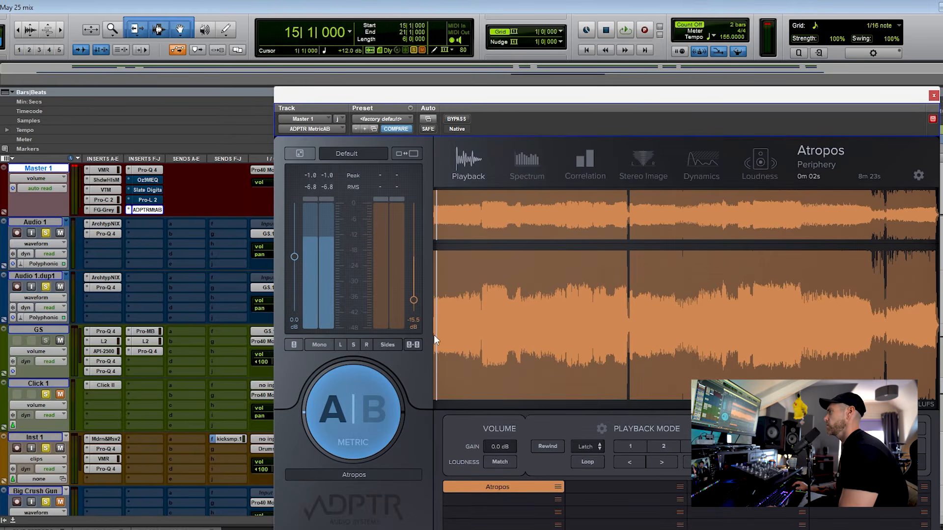
# Step: Play from bar 15 and compare the mix with the Atropos reference track in MetricAB
pyautogui.press('space')
pyautogui.click(373, 411)
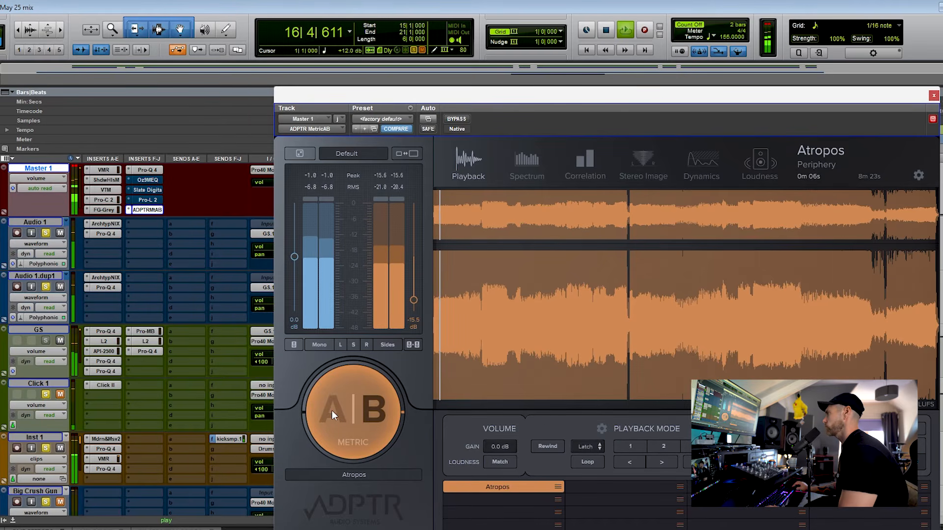
pyautogui.click(332, 411)
pyautogui.press('space')
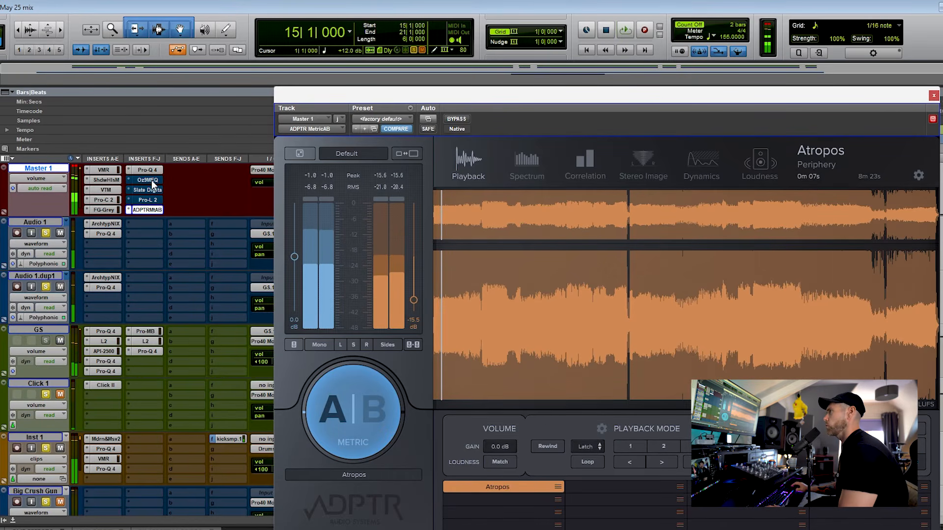
# Step: Take Ozone 9 Match EQ out of bypass and compare the processed mix with the Atropos reference in MetricAB
pyautogui.rightClick(151, 181)
pyautogui.click(155, 182)
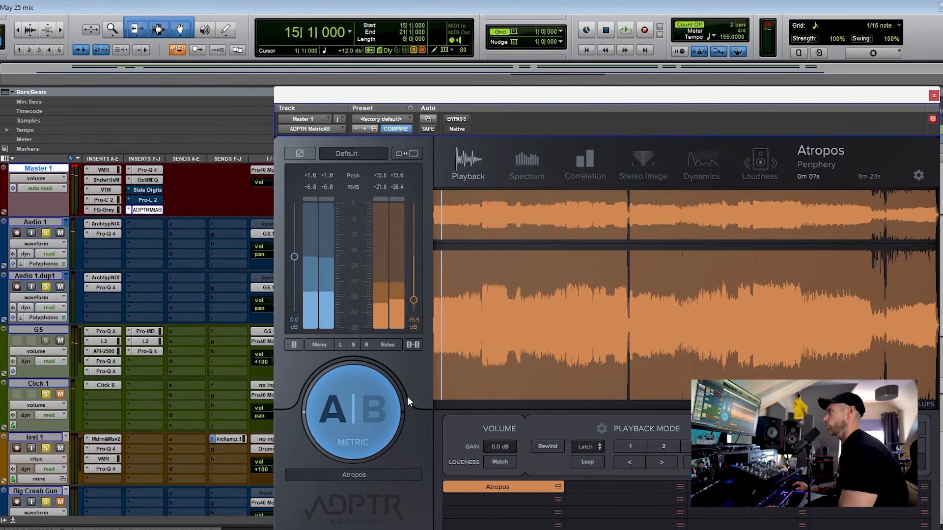
pyautogui.click(378, 420)
pyautogui.click(147, 180)
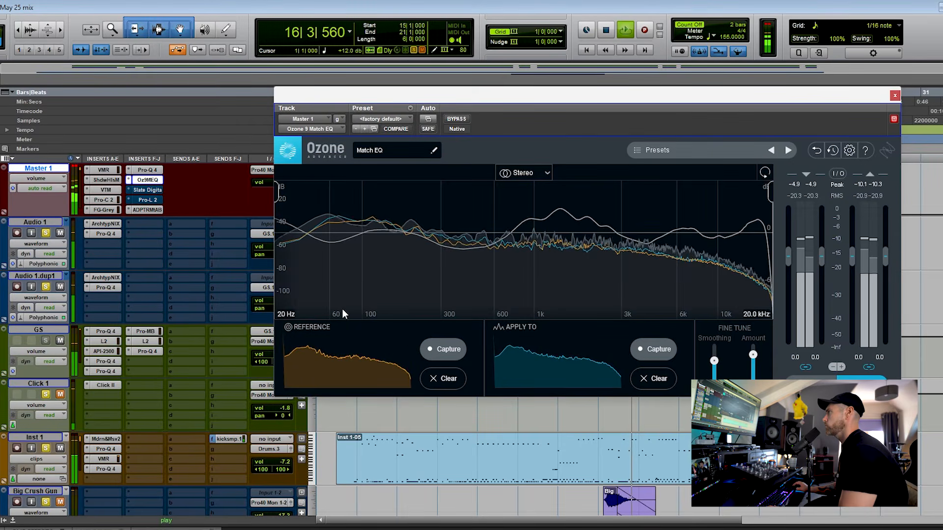
pyautogui.click(147, 210)
pyautogui.click(378, 412)
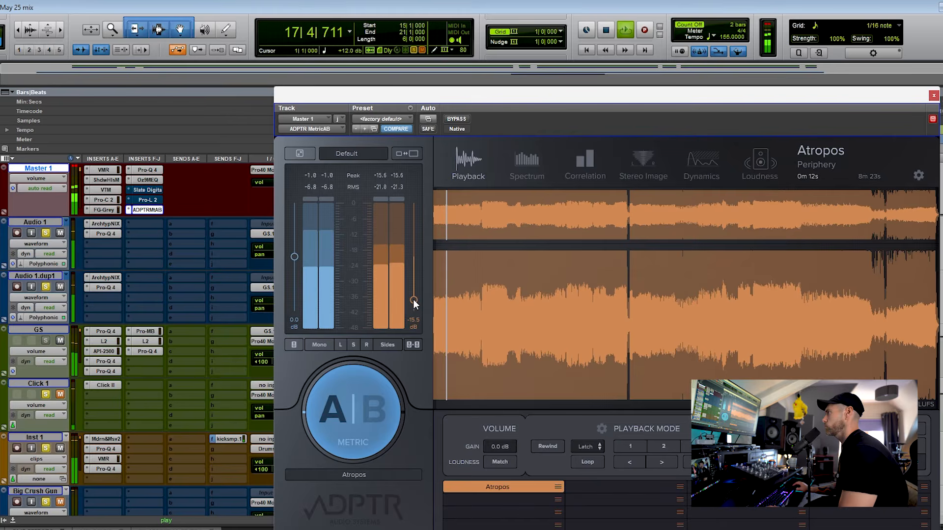
pyautogui.press('space')
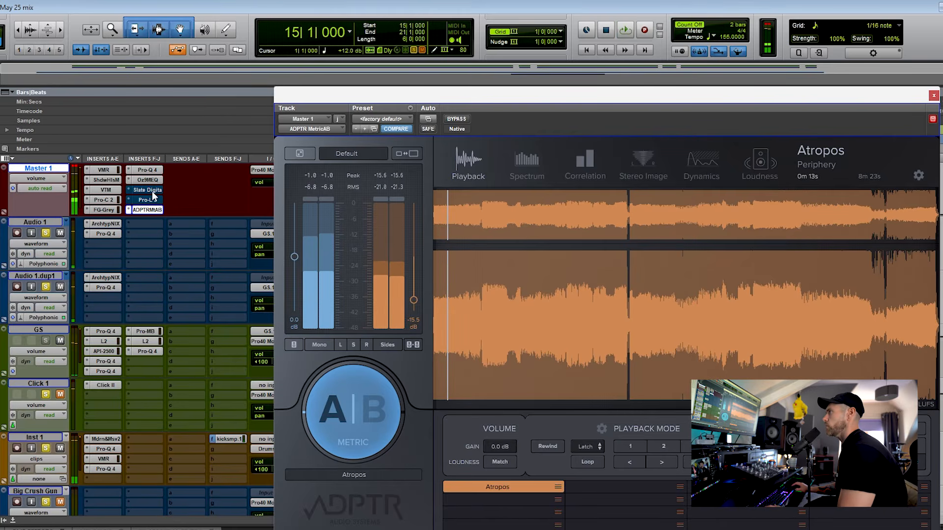
# Step: Open the Slate Digital FG-X insert on Master 1, nudge its ITP slider toward Hard and audition it out of bypass
pyautogui.click(152, 190)
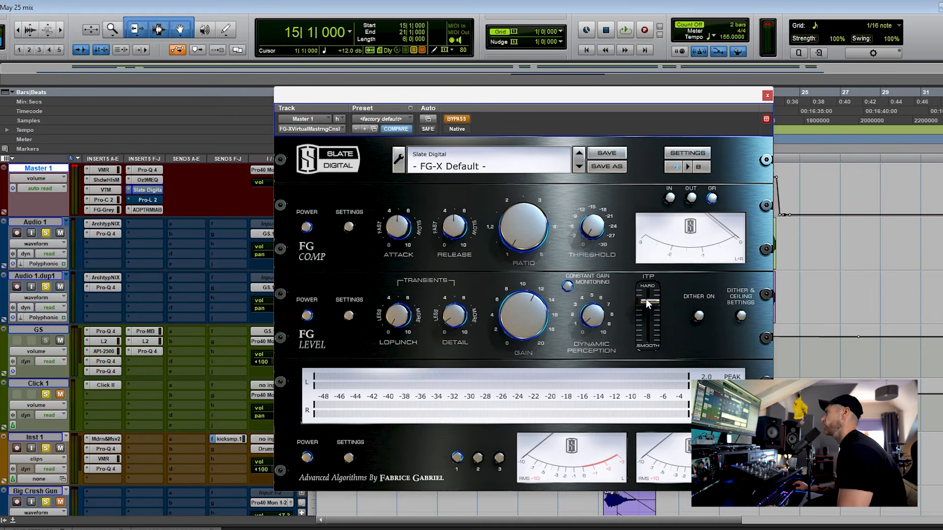
pyautogui.moveTo(646, 300); pyautogui.dragTo(646, 299)
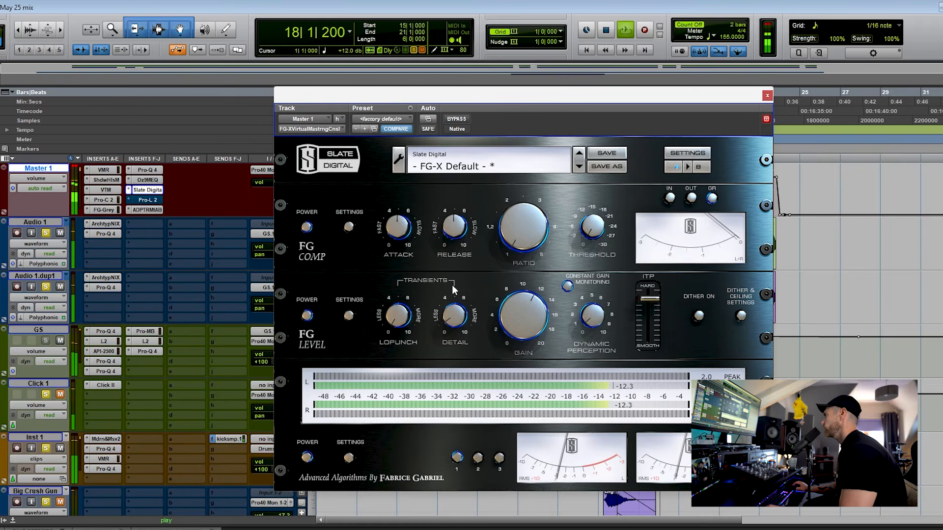
# Step: Open FabFilter Pro-L 2 on Master 1, review its attack setting, and audition the mix with the limiter active
pyautogui.click(153, 199)
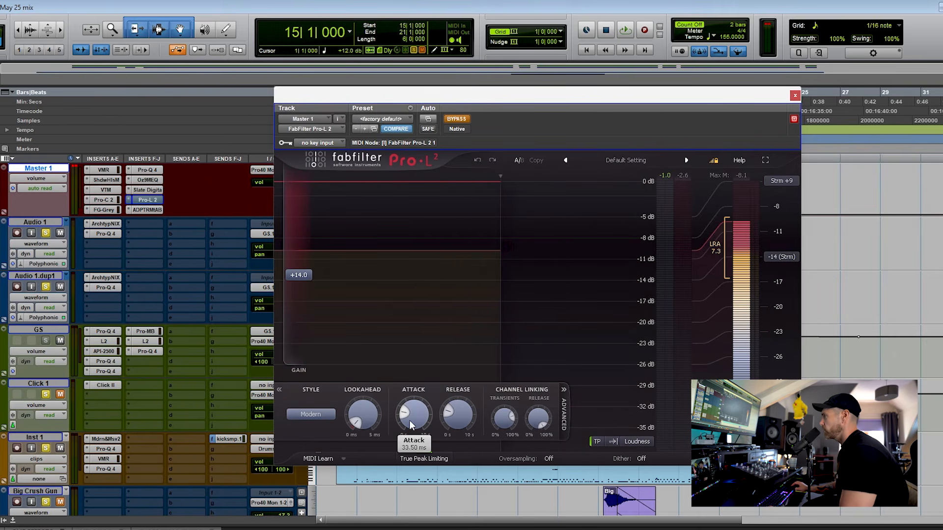
pyautogui.moveTo(408, 420)
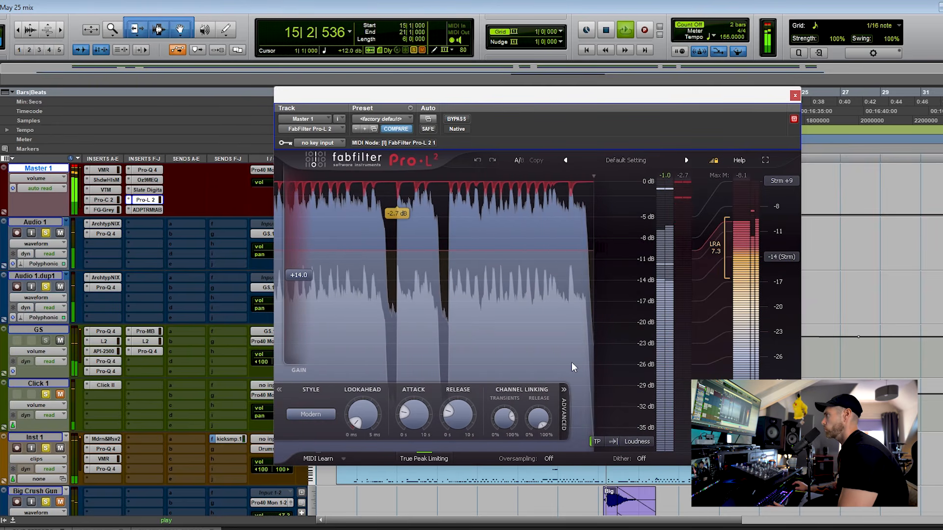
pyautogui.press('space')
# Step: Audition bars 15 to 21 with every Master 1 insert bypassed and again with all enabled, moving the Pro-L 2 window down
pyautogui.hotkey('shift', 'a')
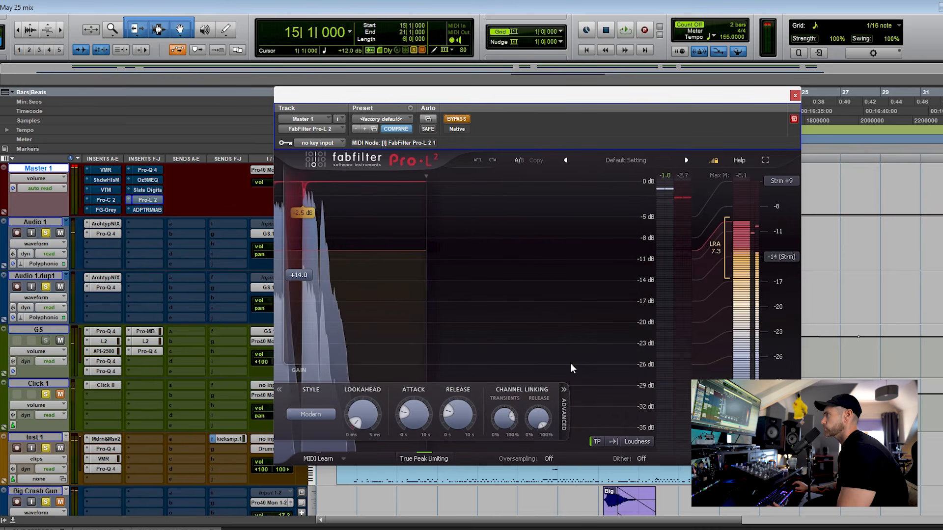
pyautogui.press('space')
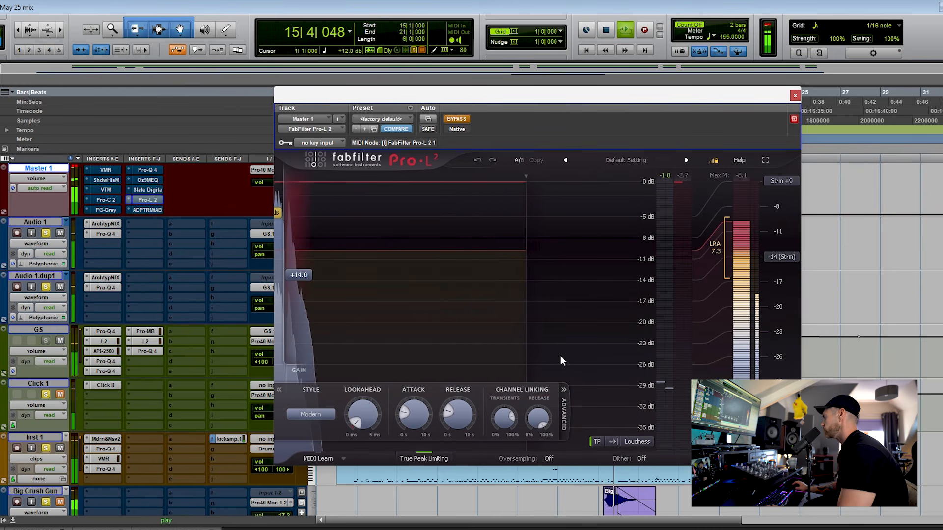
pyautogui.moveTo(650, 95); pyautogui.dragTo(673, 255)
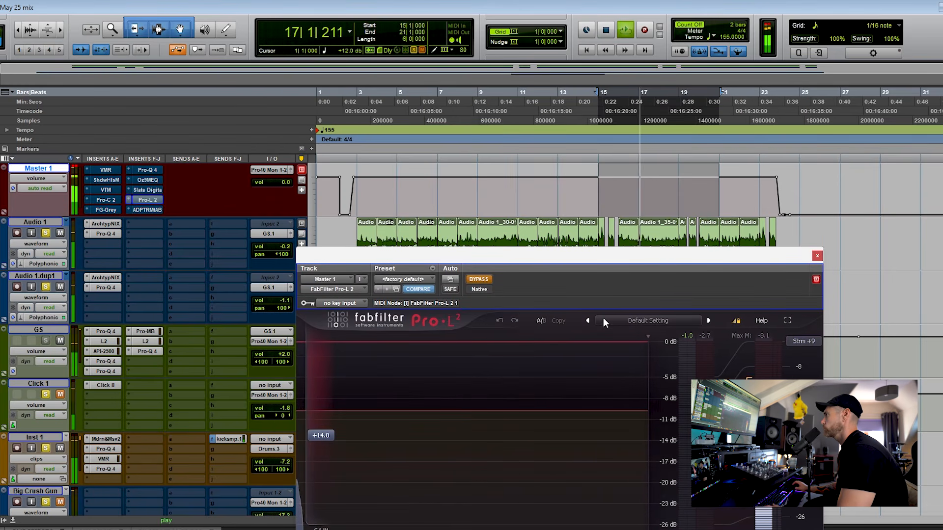
pyautogui.press('space')
pyautogui.hotkey('shift', 'a')
pyautogui.press('space')
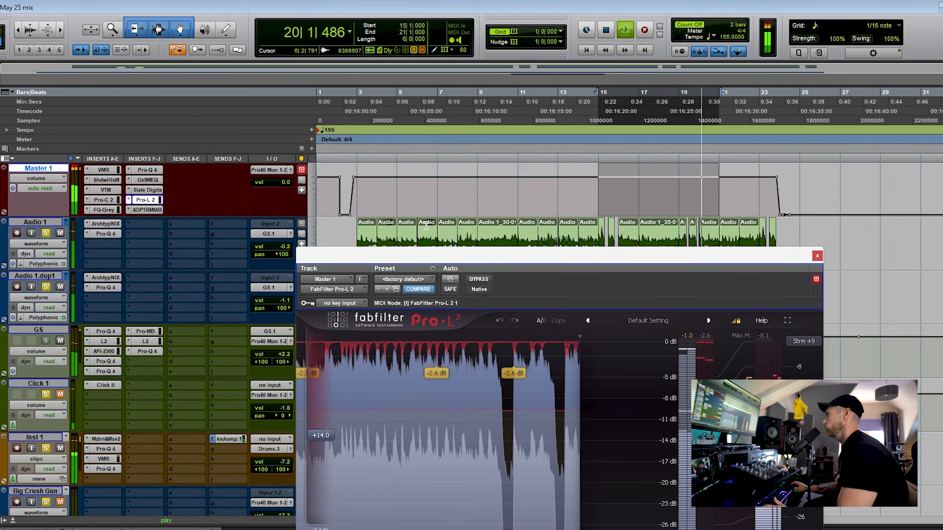
pyautogui.press('space')
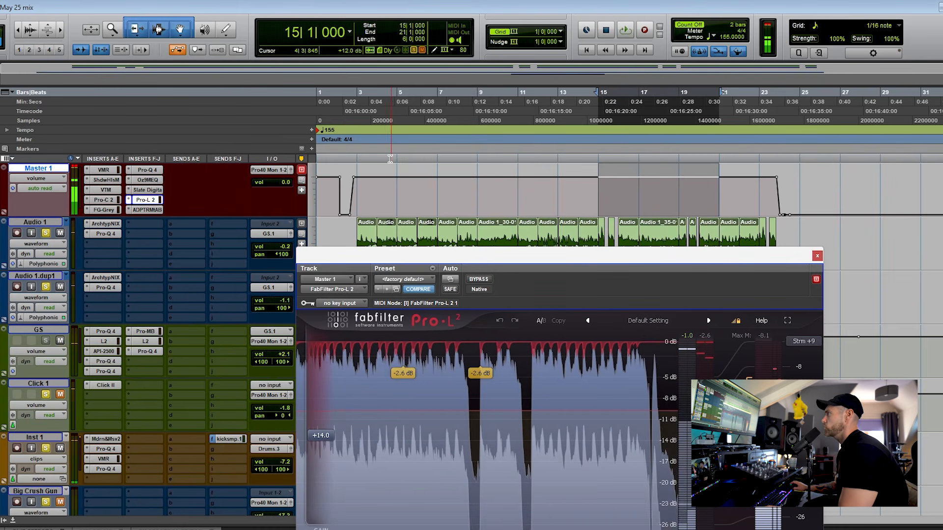
# Step: Play the song from bar 3 while repeatedly bypassing and re-enabling all Master 1 inserts, and stop playback with them enabled
pyautogui.click(354, 157)
pyautogui.press('space')
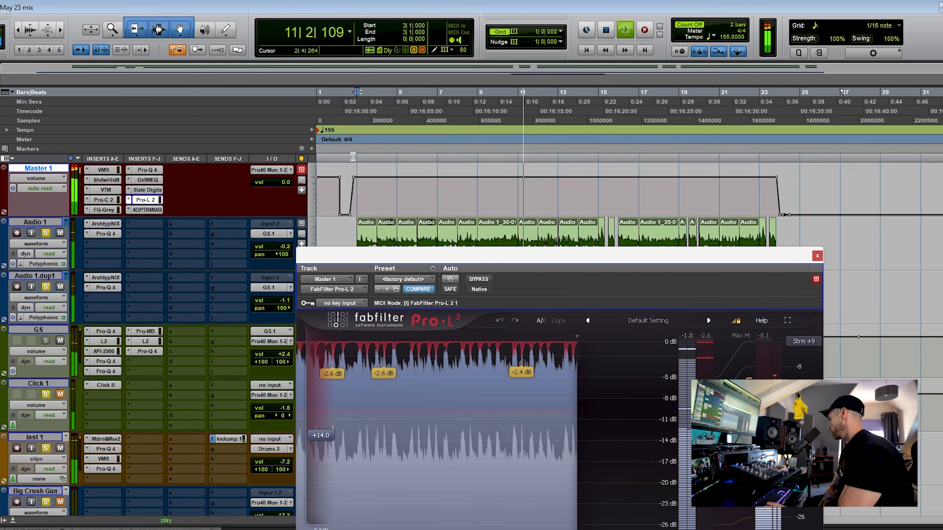
pyautogui.hotkey('shift', 'a')
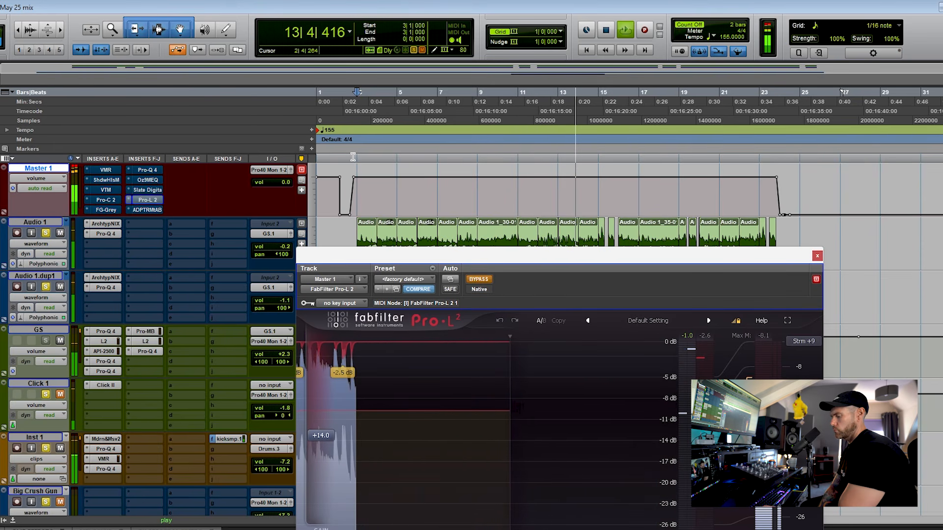
pyautogui.hotkey('shift', 'a')
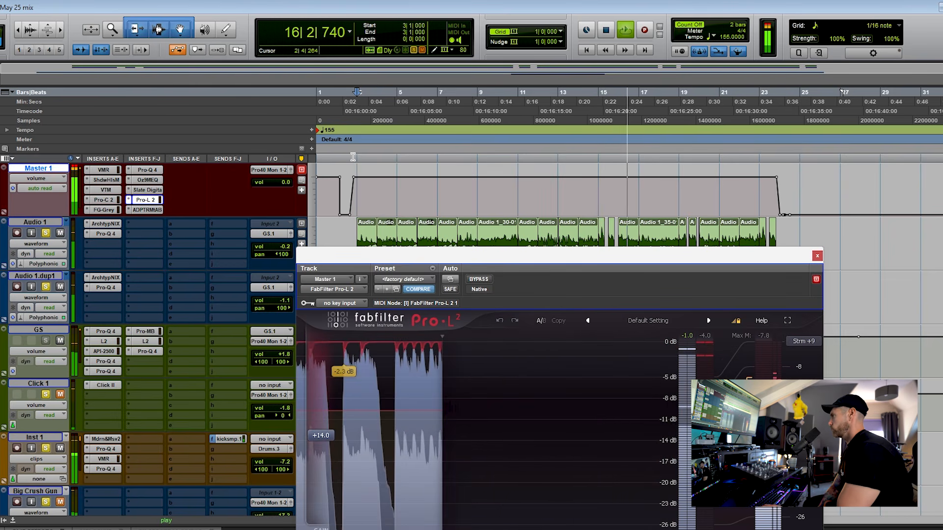
pyautogui.hotkey('shift', 'a')
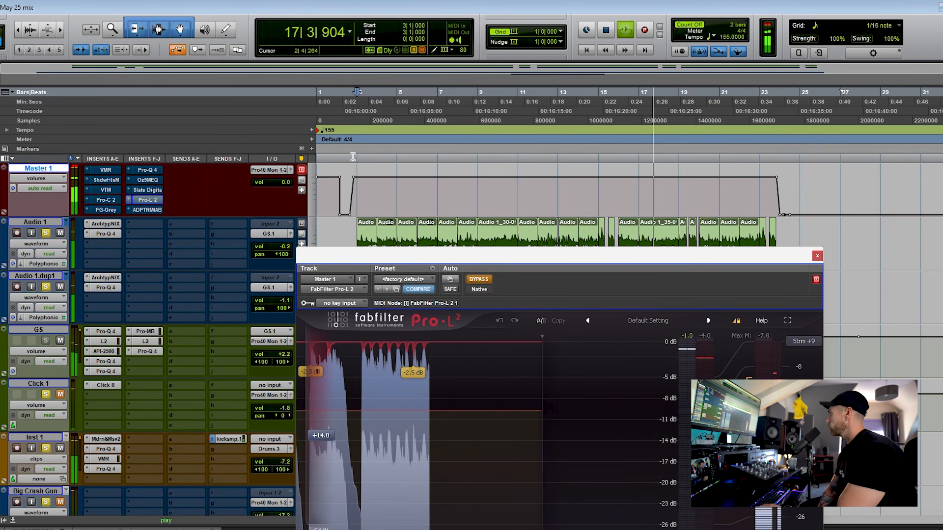
pyautogui.hotkey('shift', 'a')
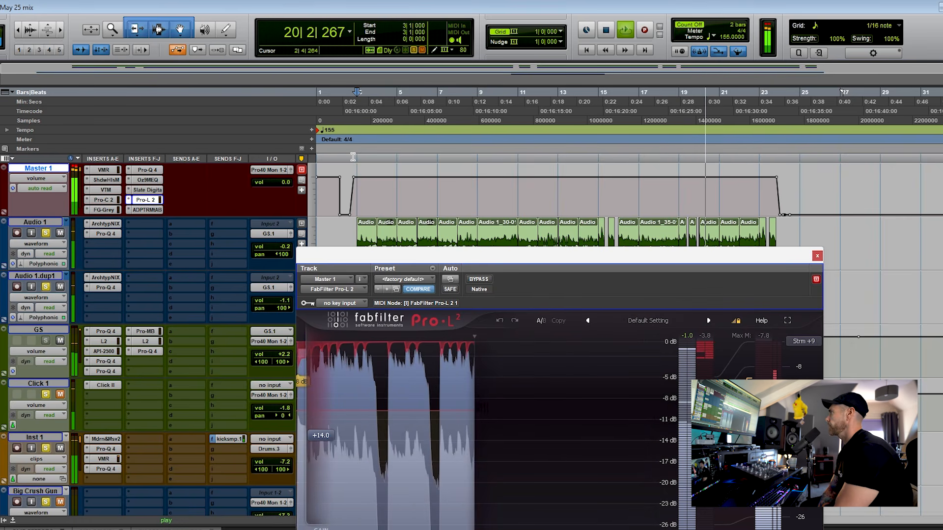
pyautogui.press('space')
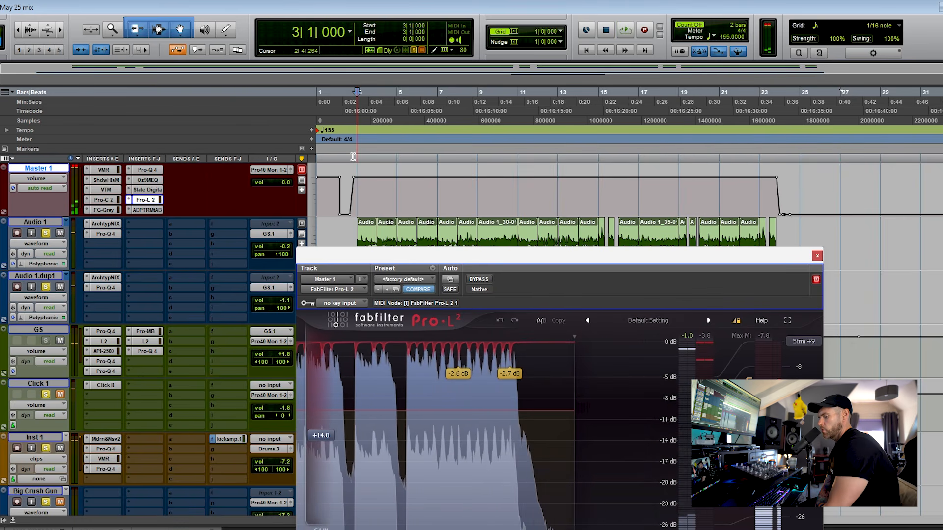